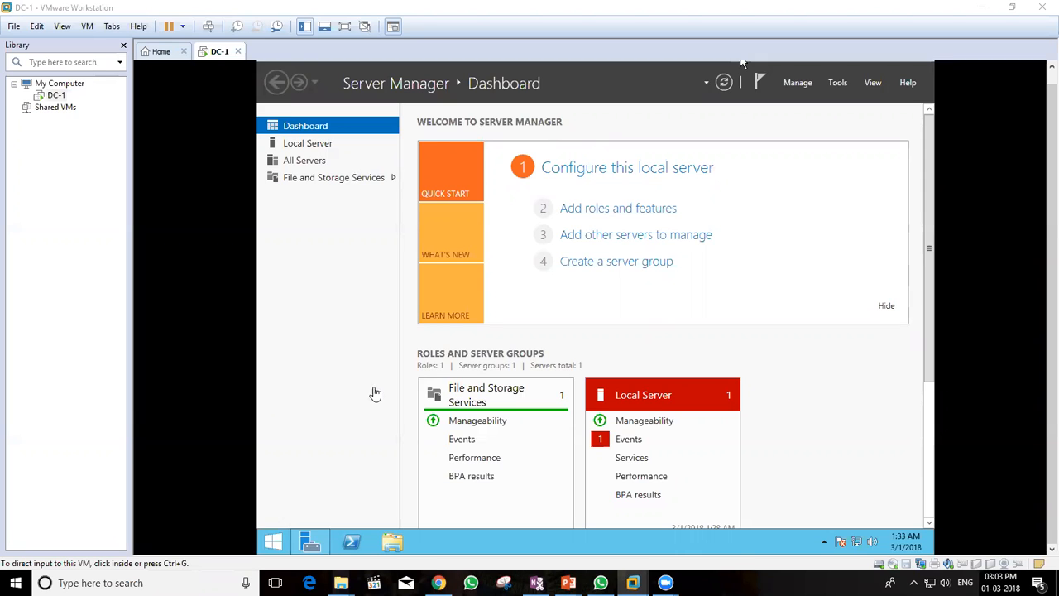
Review the local server's properties in Server Manager and return to the dashboard
click(319, 149)
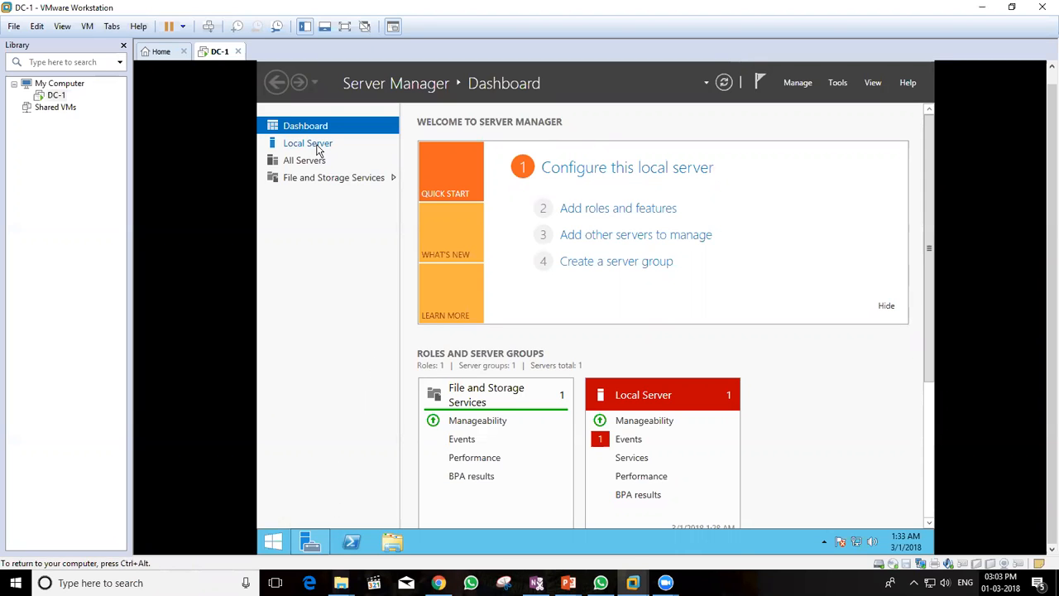
click(318, 149)
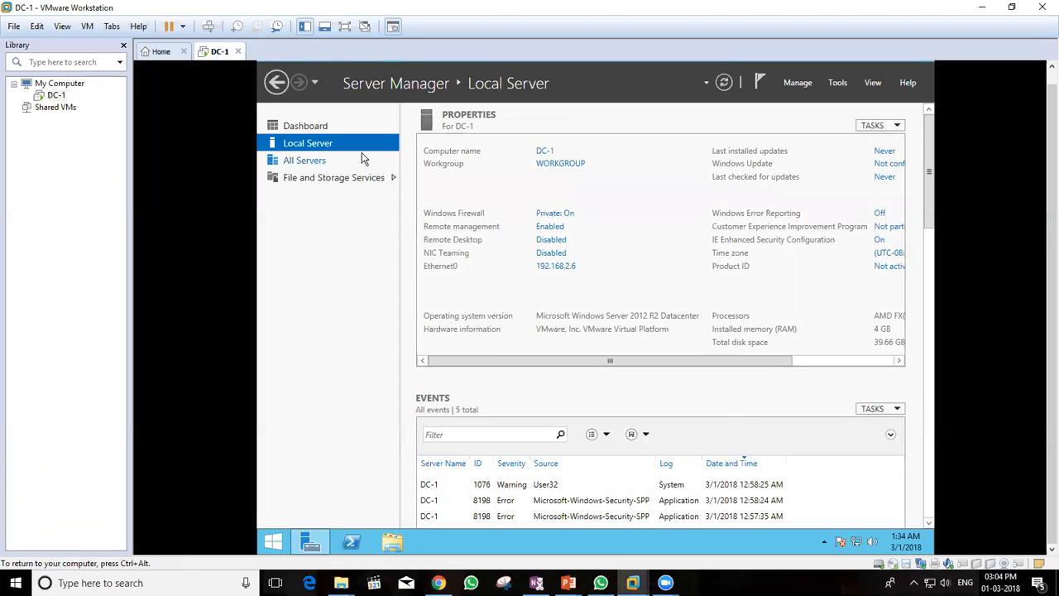
click(300, 126)
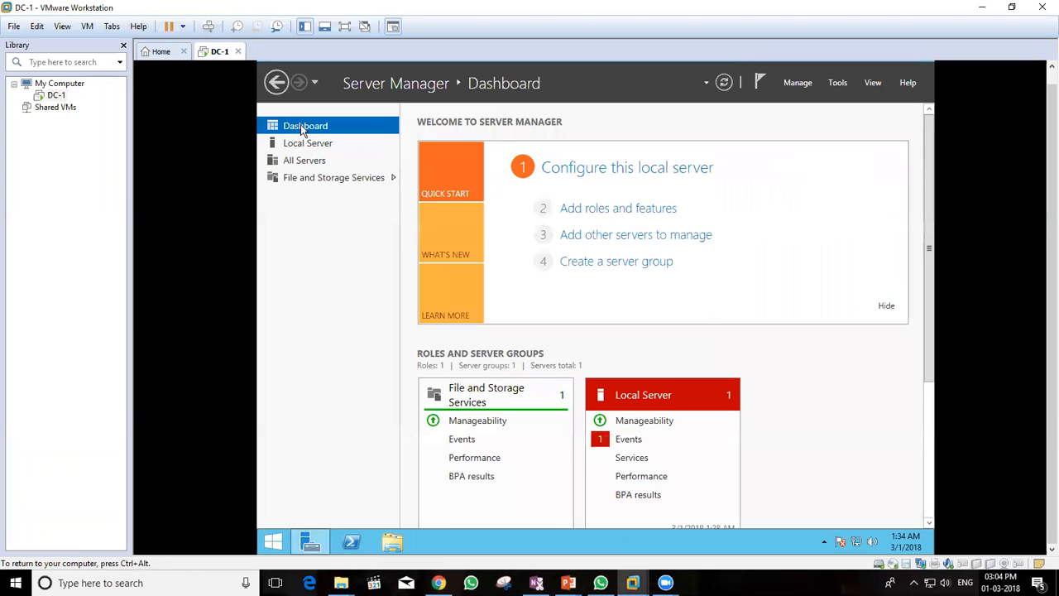
Start adding roles and features with a role-based or feature-based installation on server DC-1, proceeding to the server role selection
click(642, 209)
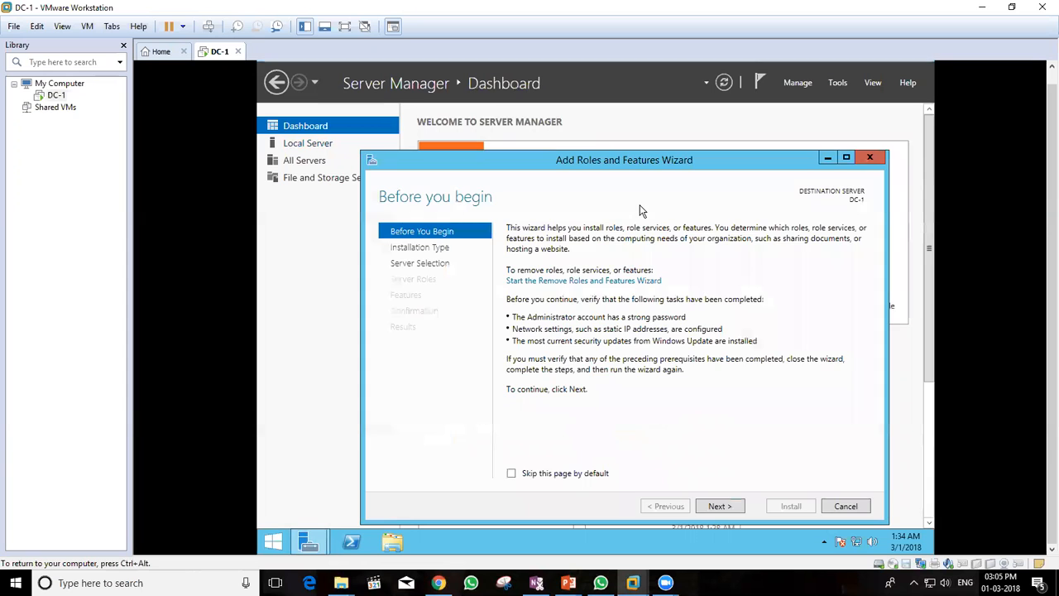
click(741, 511)
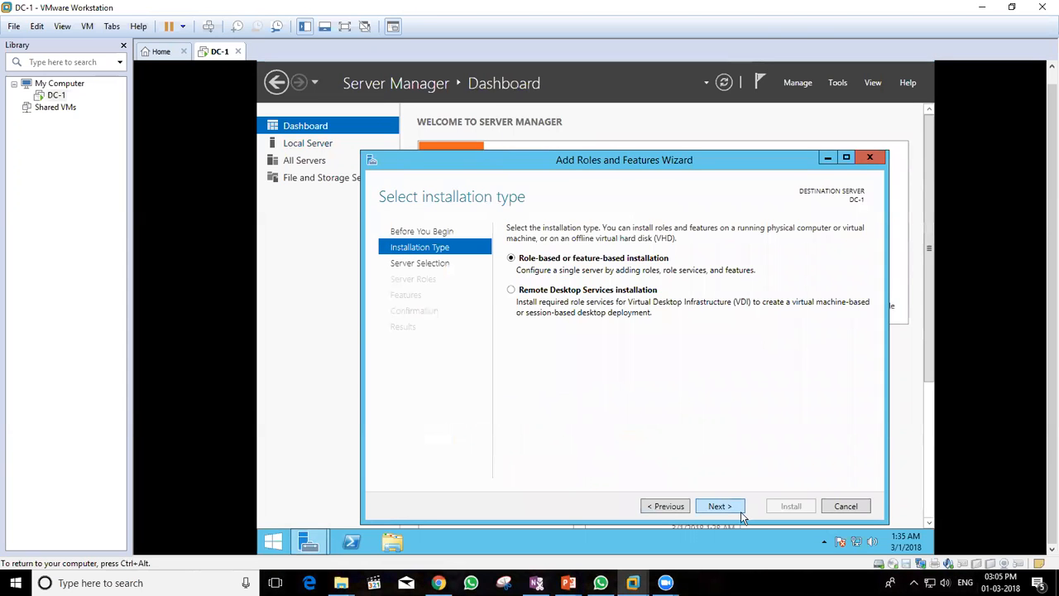
click(741, 512)
click(741, 512)
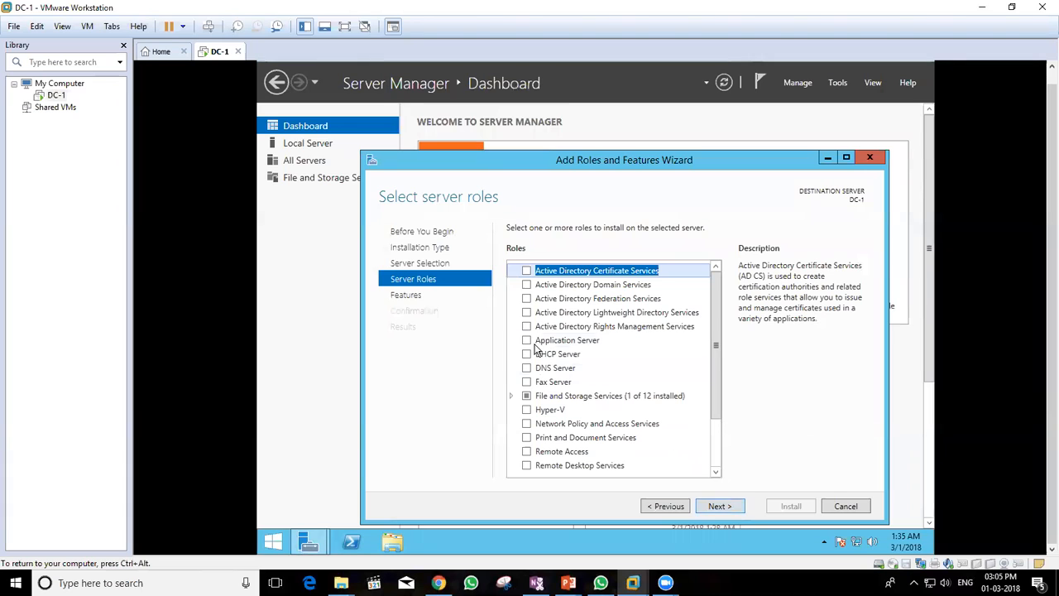
Select the Active Directory Domain Services, DNS Server and DHCP Server roles, including their required features and management tools
click(526, 285)
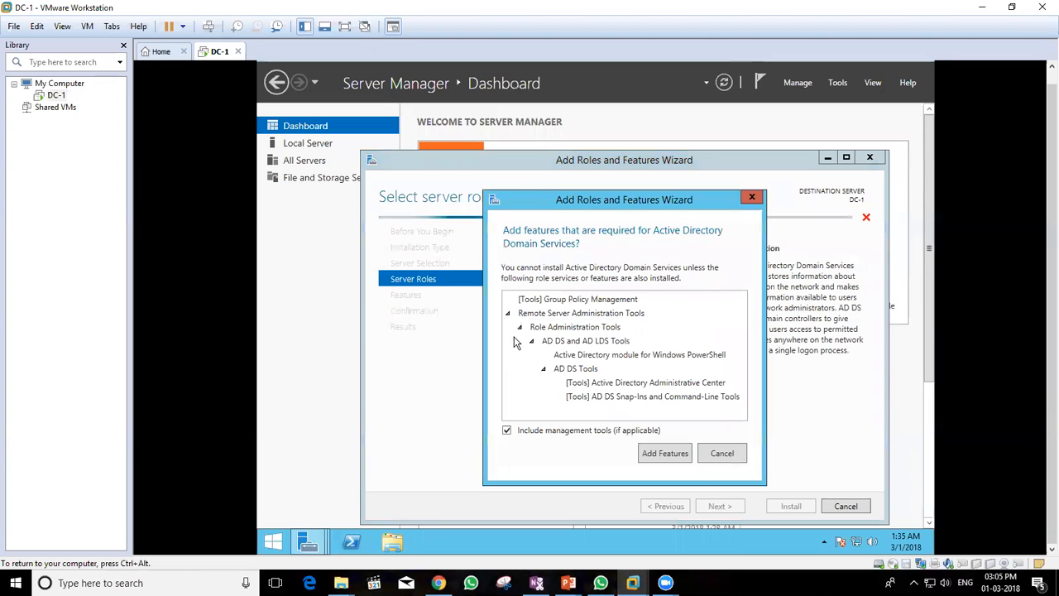
click(681, 458)
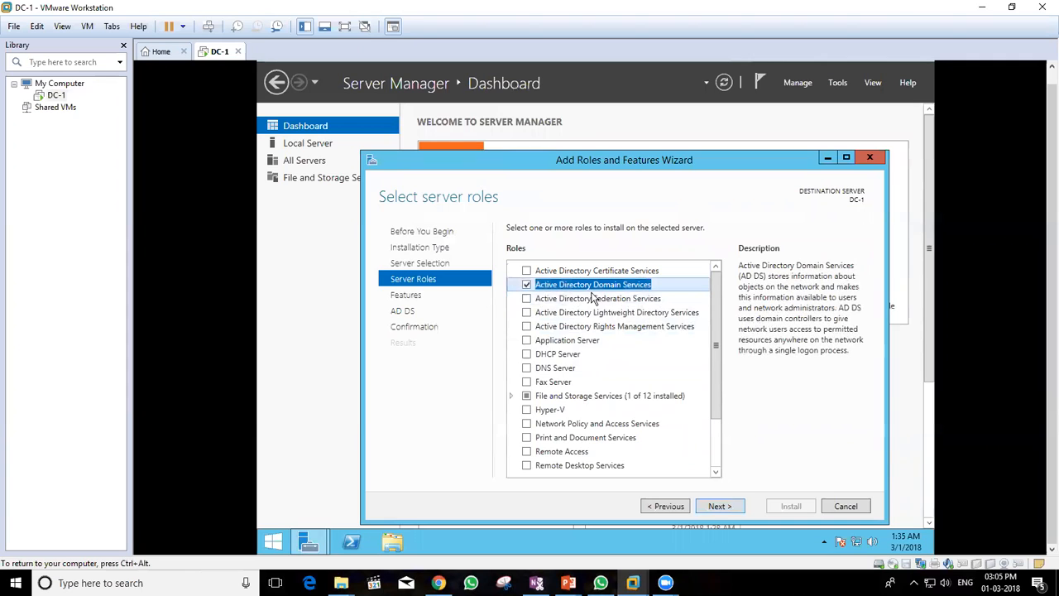
click(527, 370)
click(527, 369)
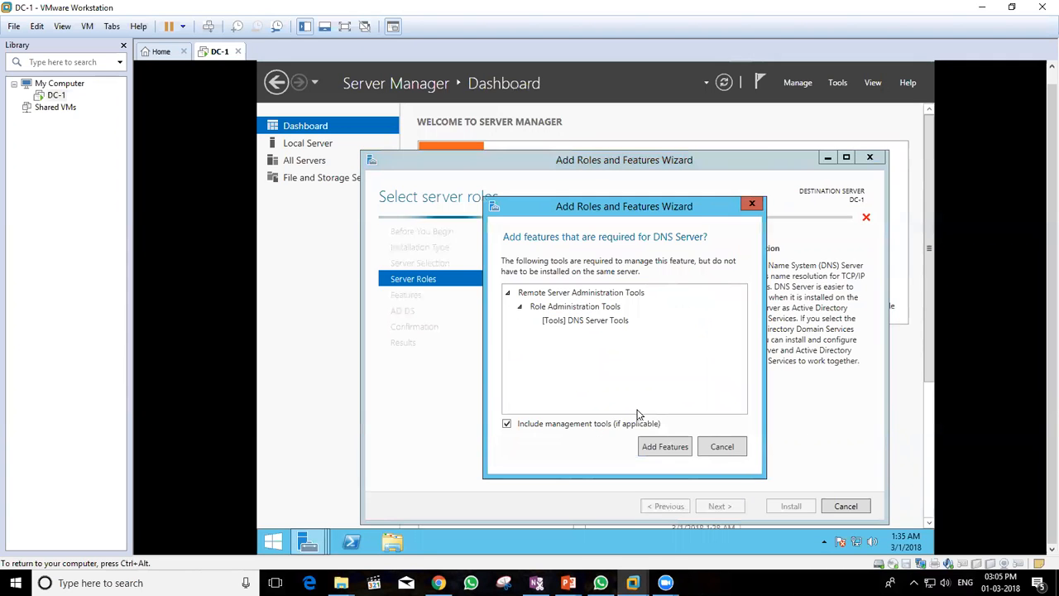
click(683, 457)
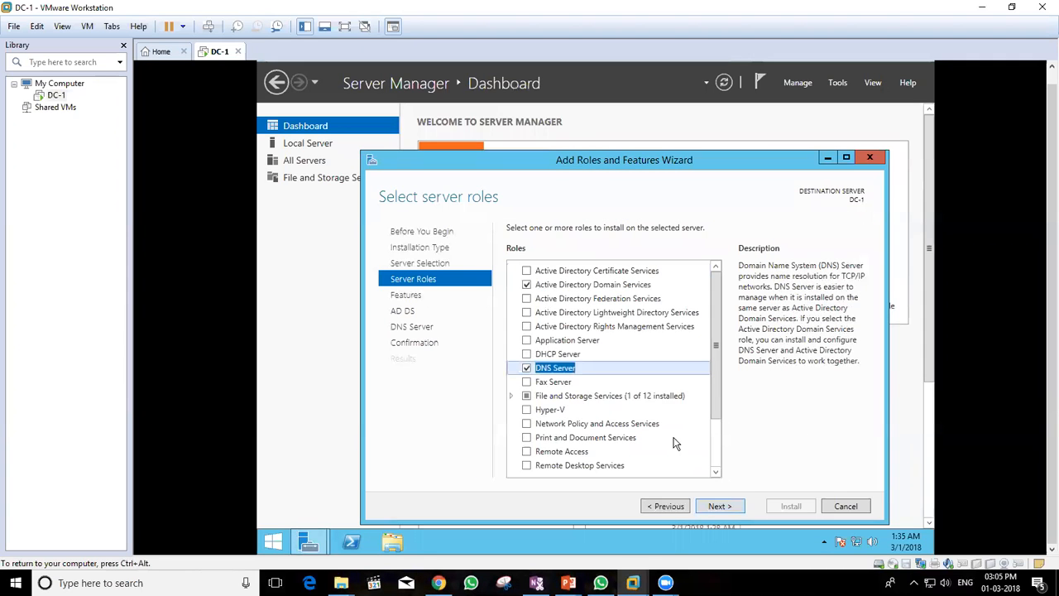
click(527, 356)
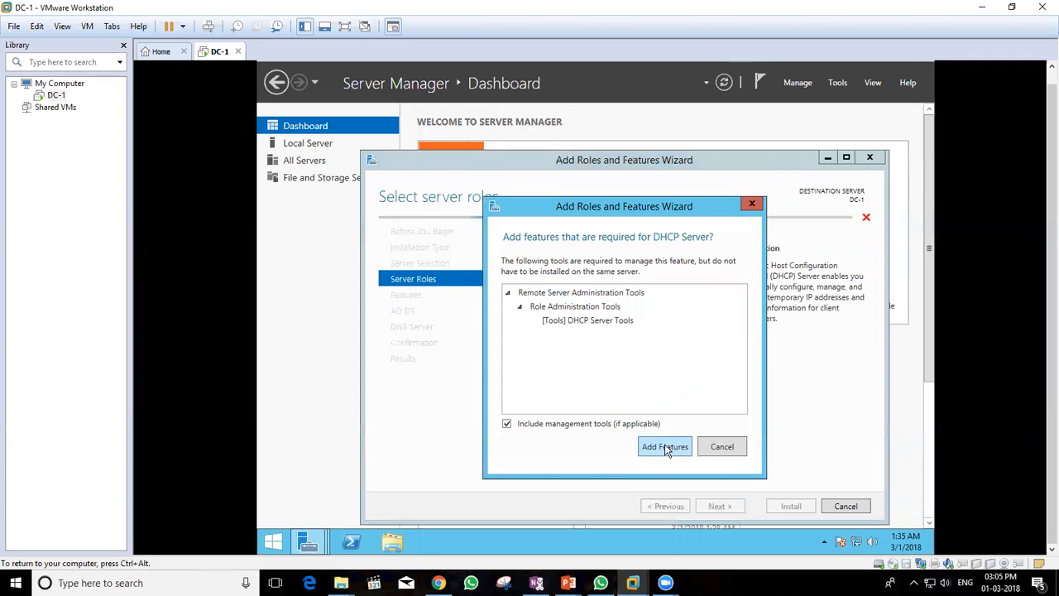
click(667, 449)
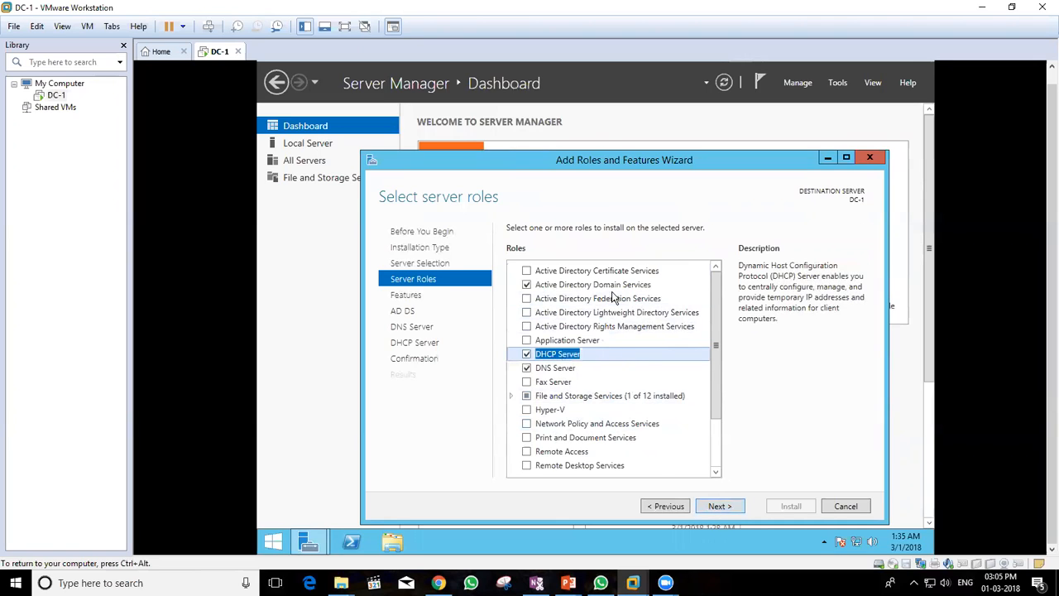
click(735, 505)
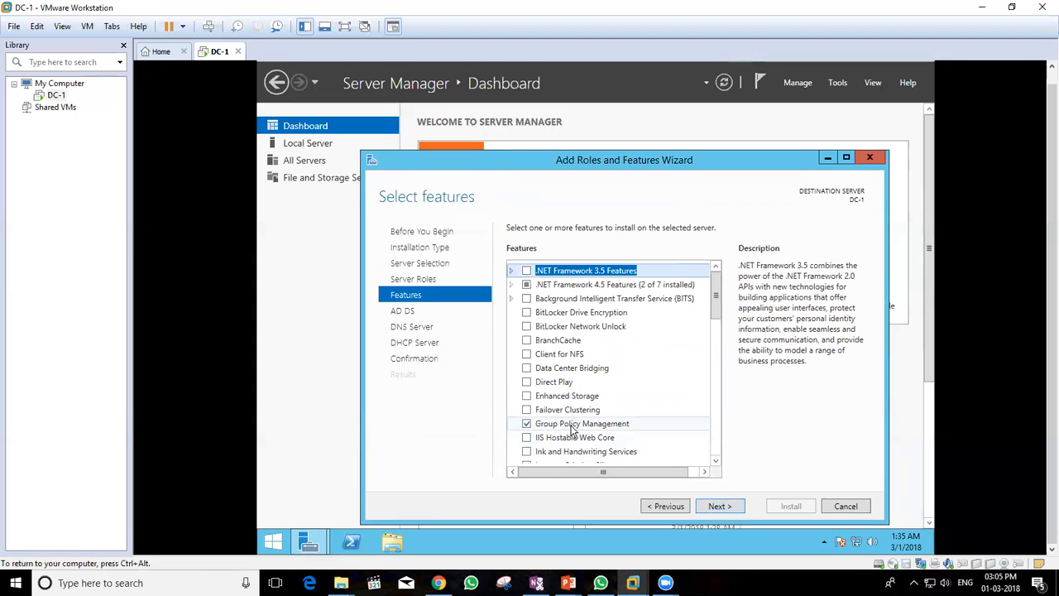
Look through the list of available features to see which ones are selected for installation
scroll(571, 429, down, 1)
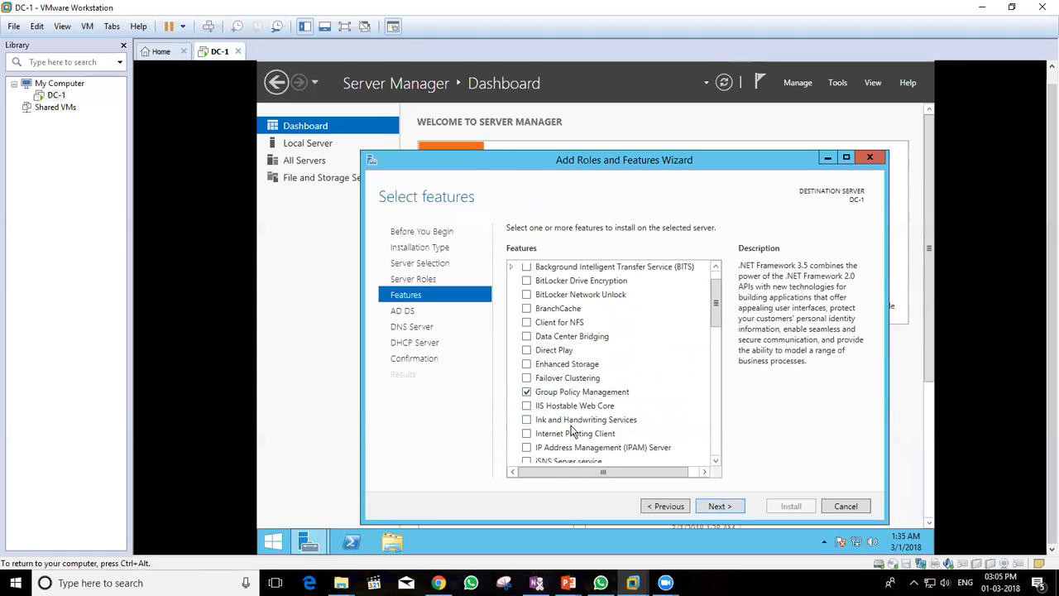
scroll(571, 414, down, 1)
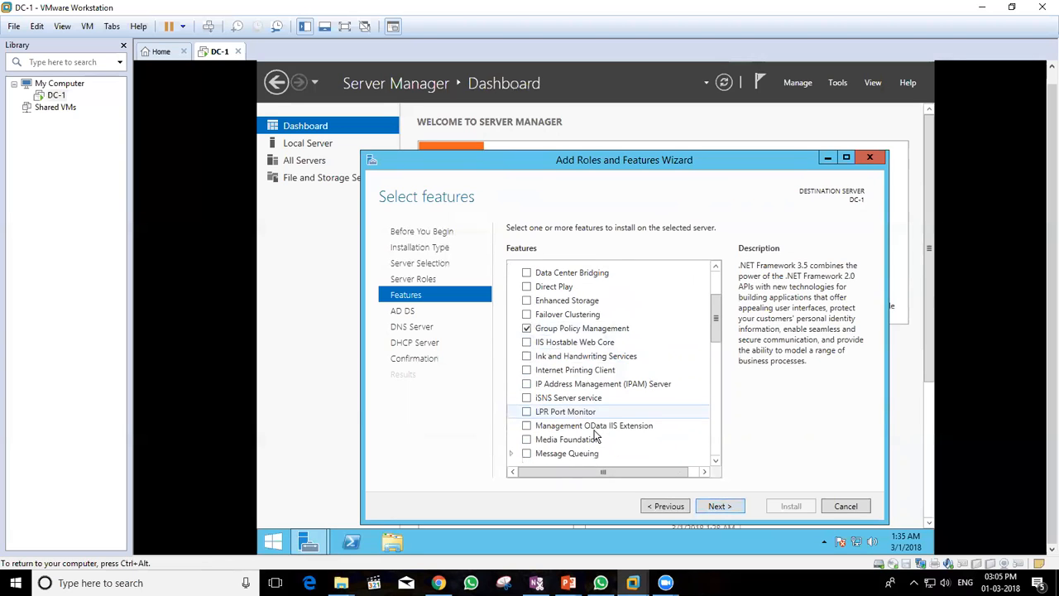
scroll(599, 440, down, 1)
scroll(599, 440, down, 4)
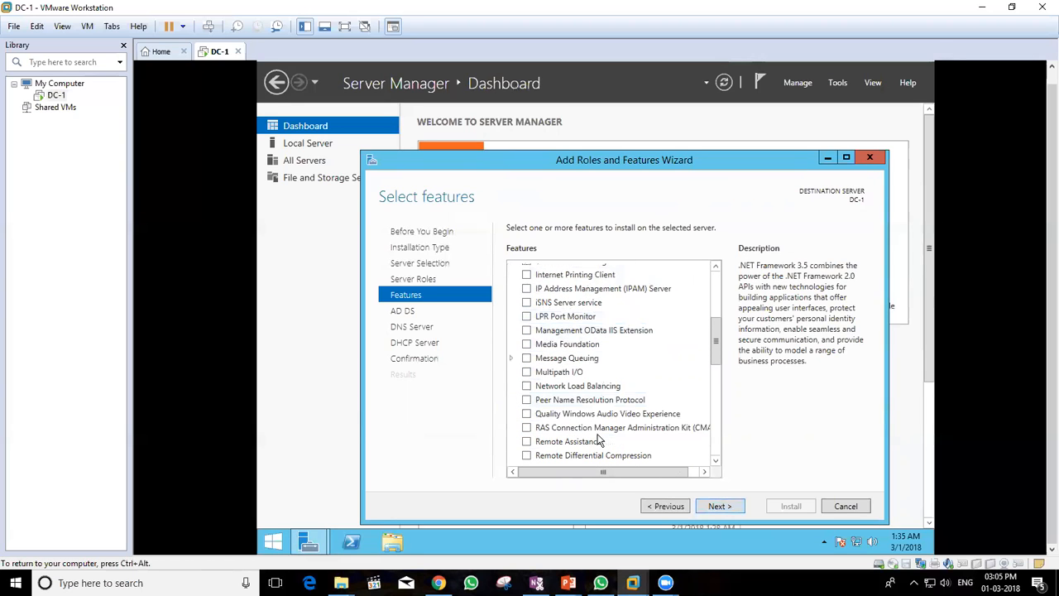
scroll(599, 440, down, 1)
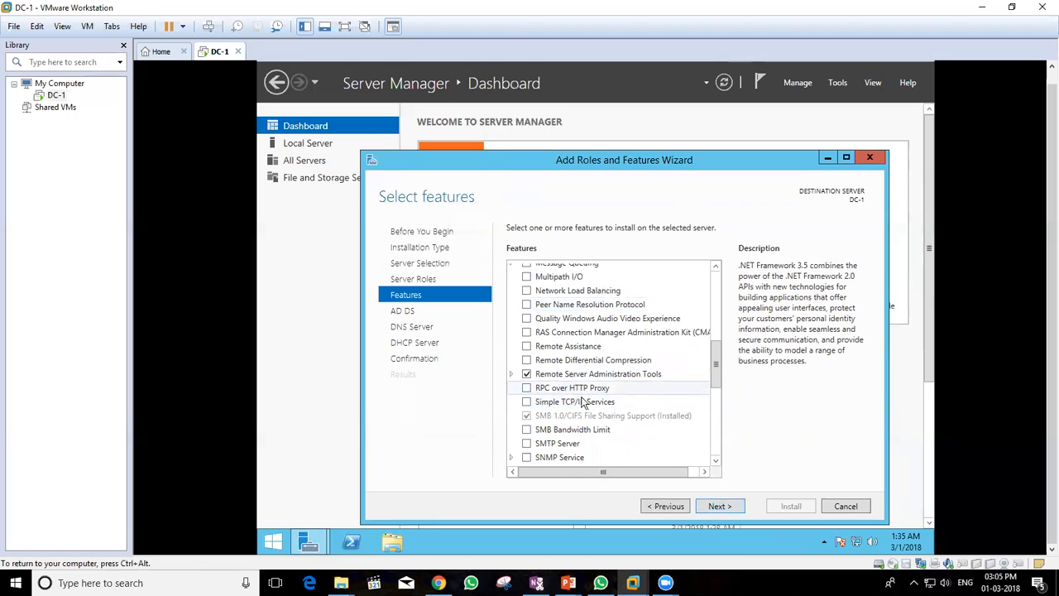
scroll(585, 407, down, 2)
scroll(584, 407, down, 3)
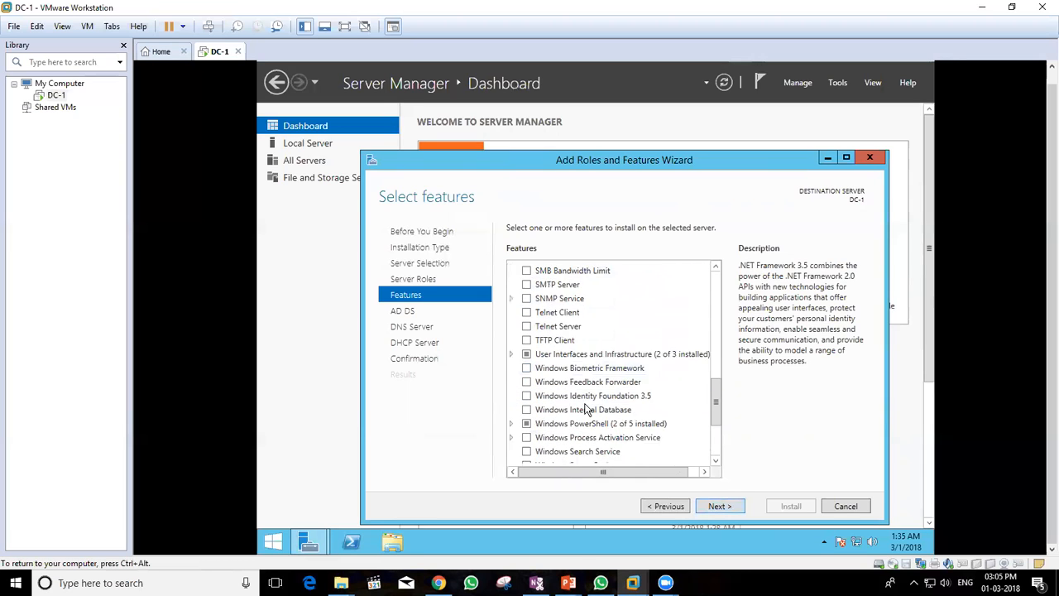
scroll(584, 407, down, 1)
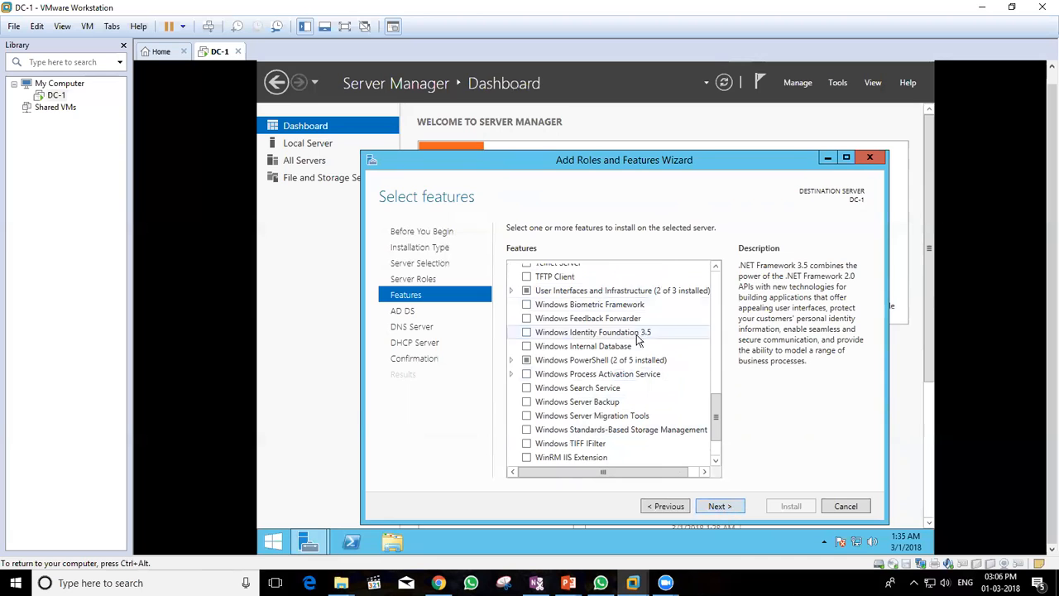
Accept the default features and role information, install the selected roles on DC-1, and close the wizard while it runs
click(714, 507)
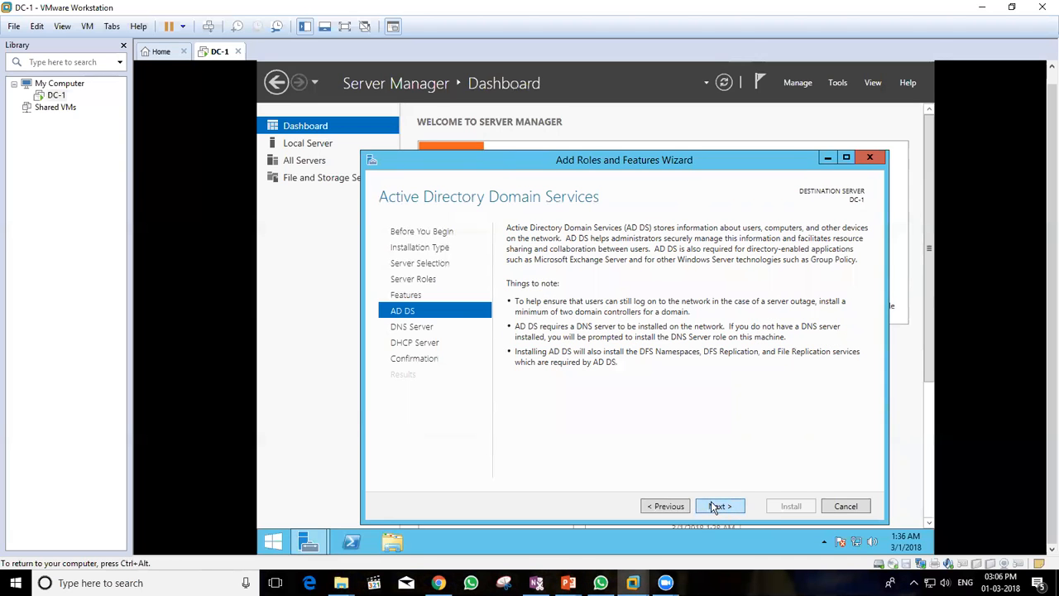
click(714, 507)
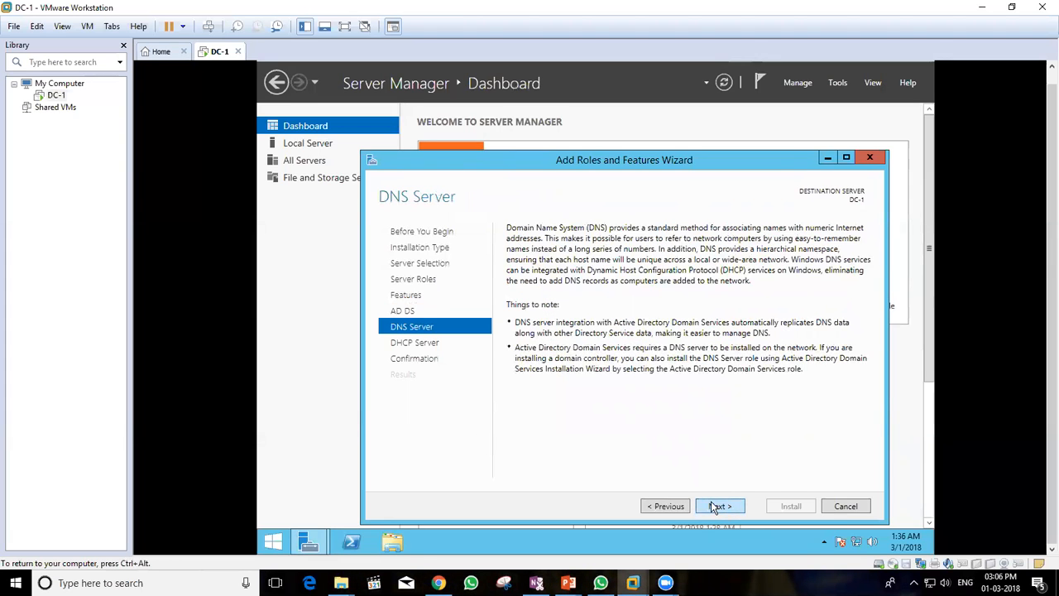
click(714, 507)
click(715, 507)
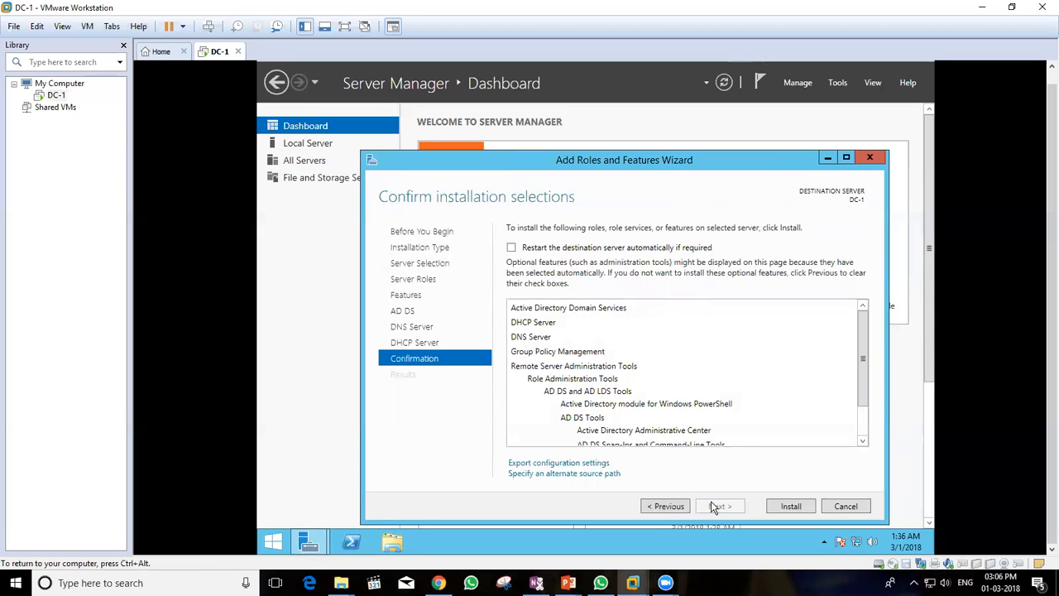
click(785, 509)
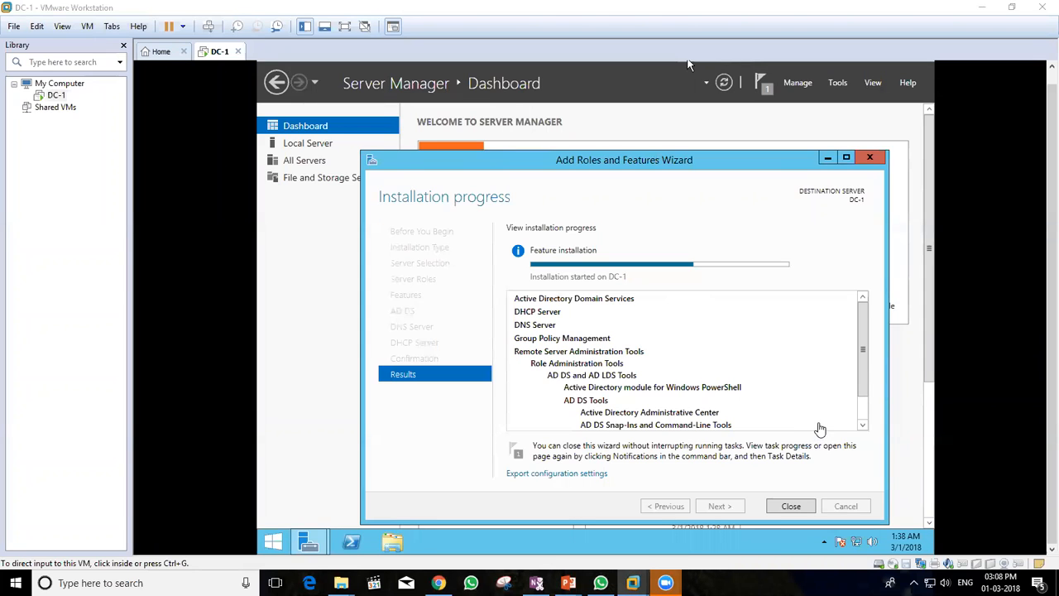
click(791, 506)
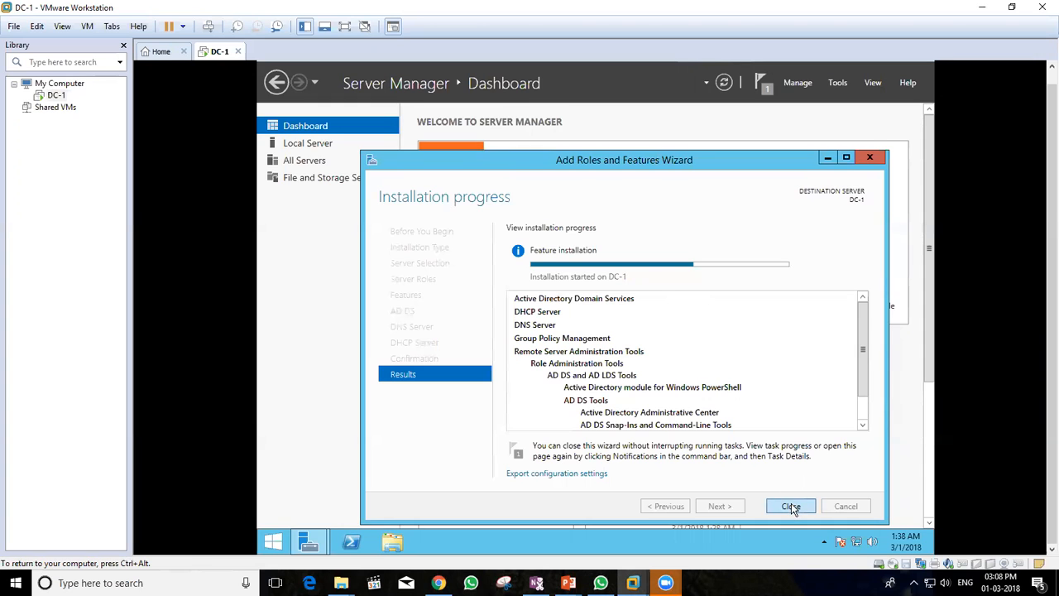
click(791, 506)
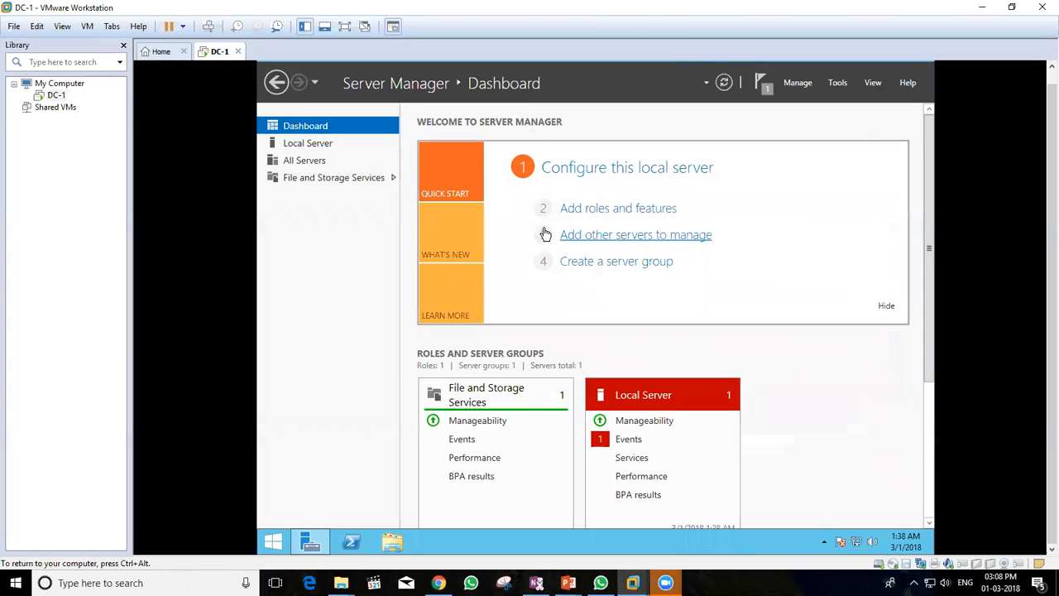
Check the feature installation's progress through the server notifications and close the progress window
click(764, 88)
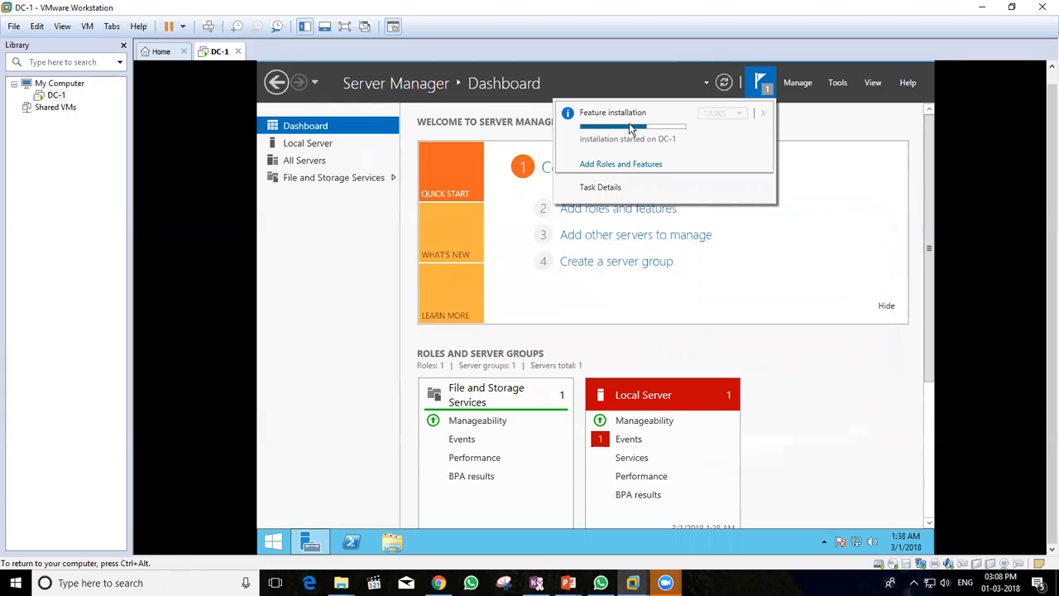
click(614, 165)
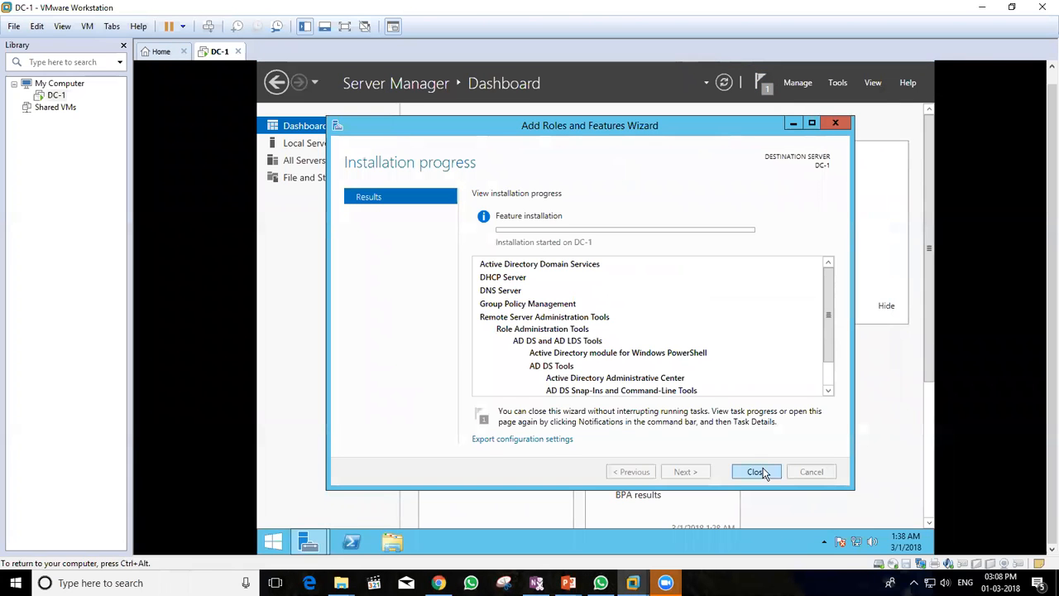
click(755, 471)
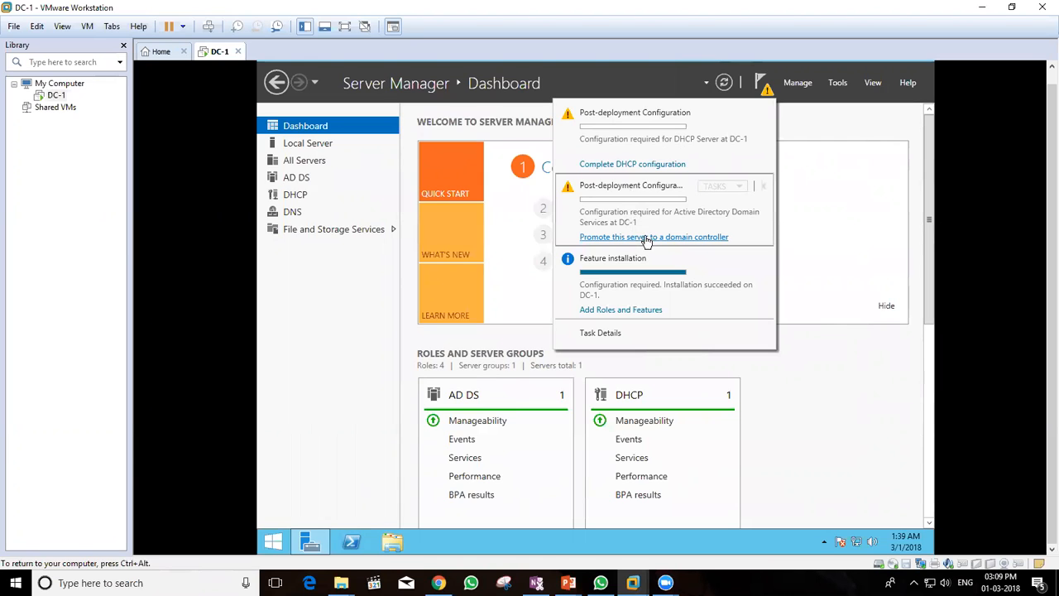
Begin promoting the server to a domain controller by adding a new forest with the root domain name Ctxlab.com
click(600, 239)
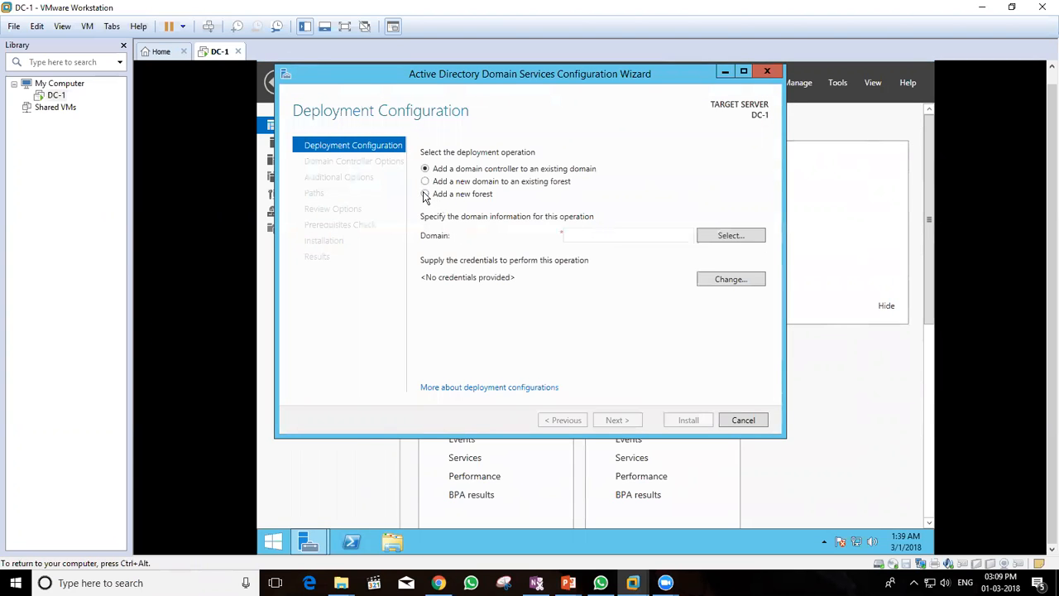
click(425, 194)
click(583, 237)
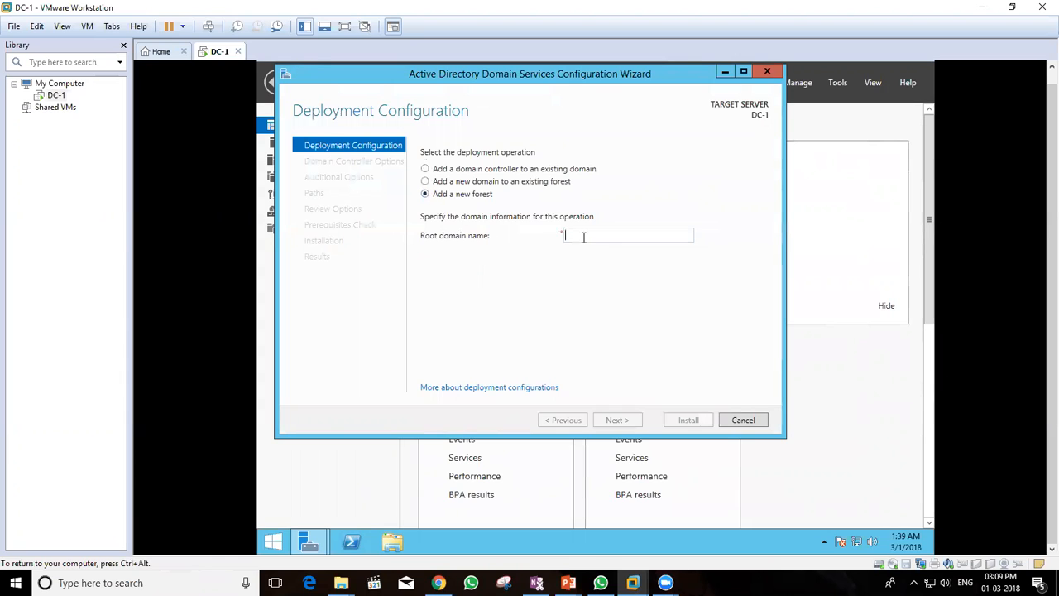
text(Ctx)
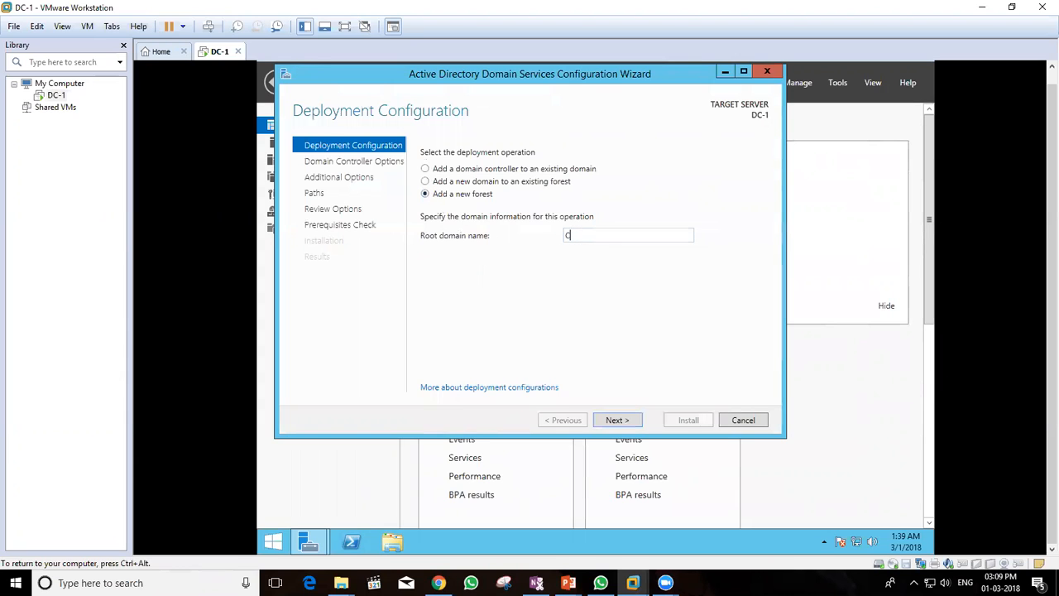
text(lab.com)
click(626, 423)
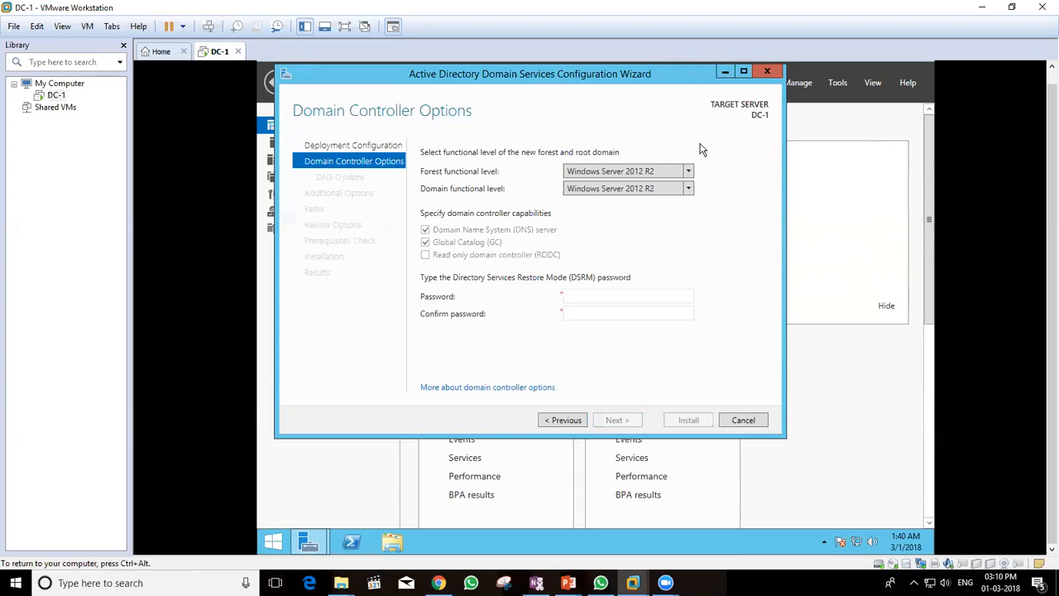
Keep the Windows Server 2012 R2 forest and domain functional levels, enter and confirm the DSRM password, and proceed to the DNS options
click(687, 172)
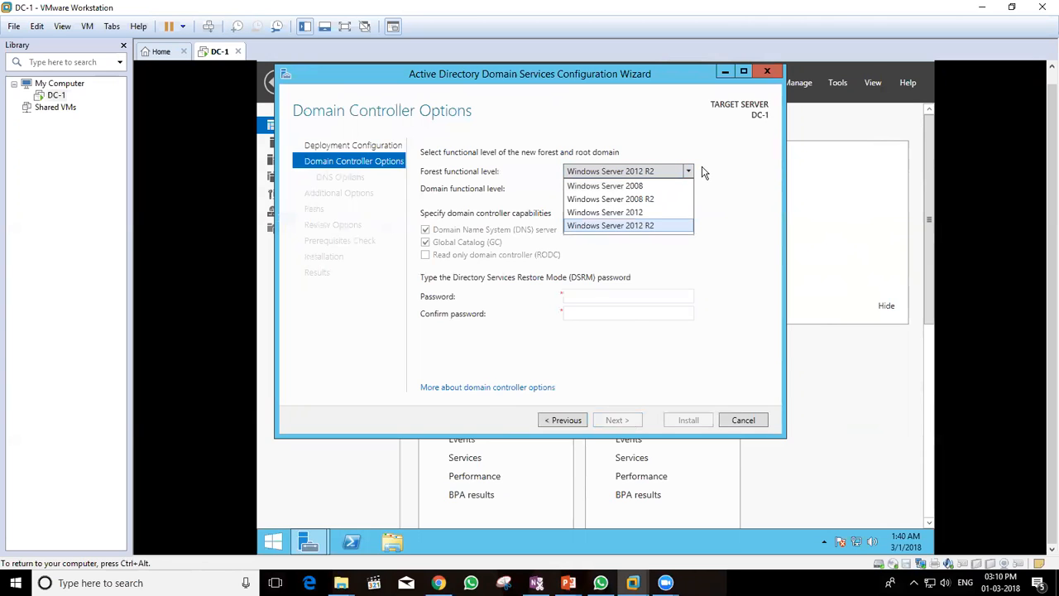
click(709, 169)
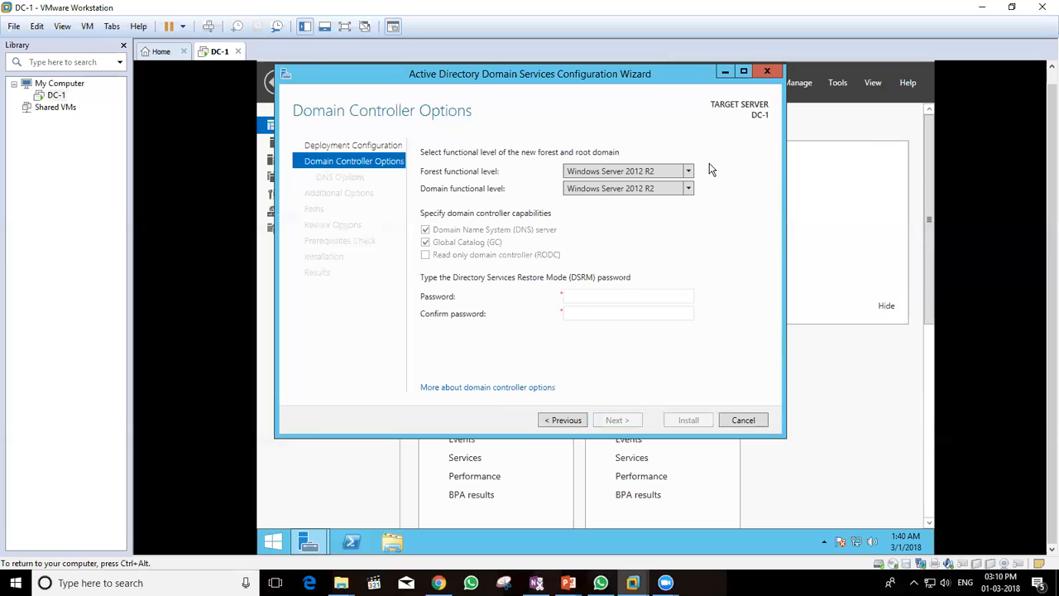
click(589, 298)
text(******)
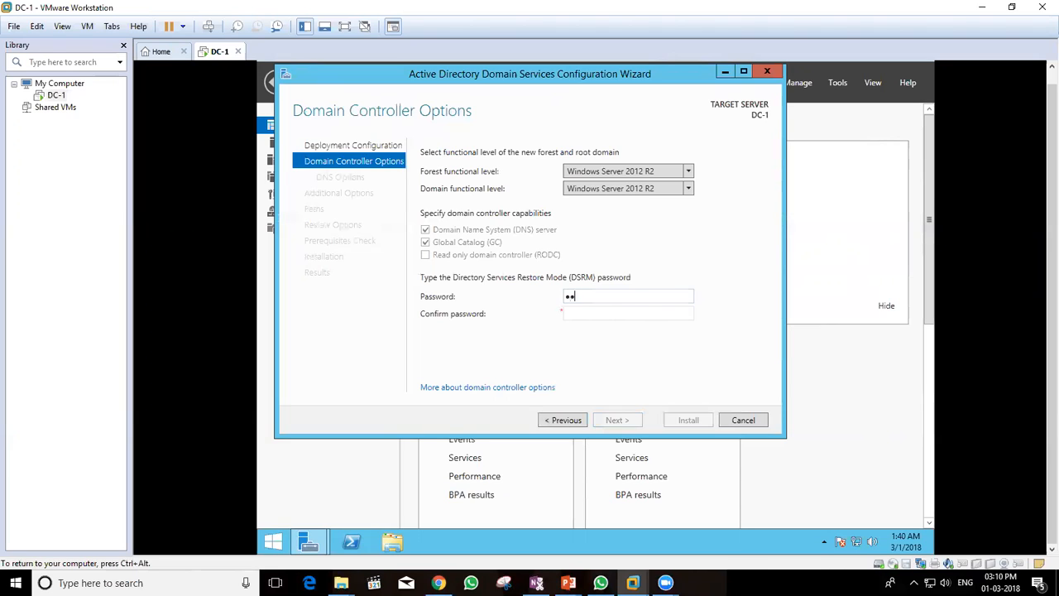
text(**)
key(Tab)
text(********)
click(629, 421)
click(584, 421)
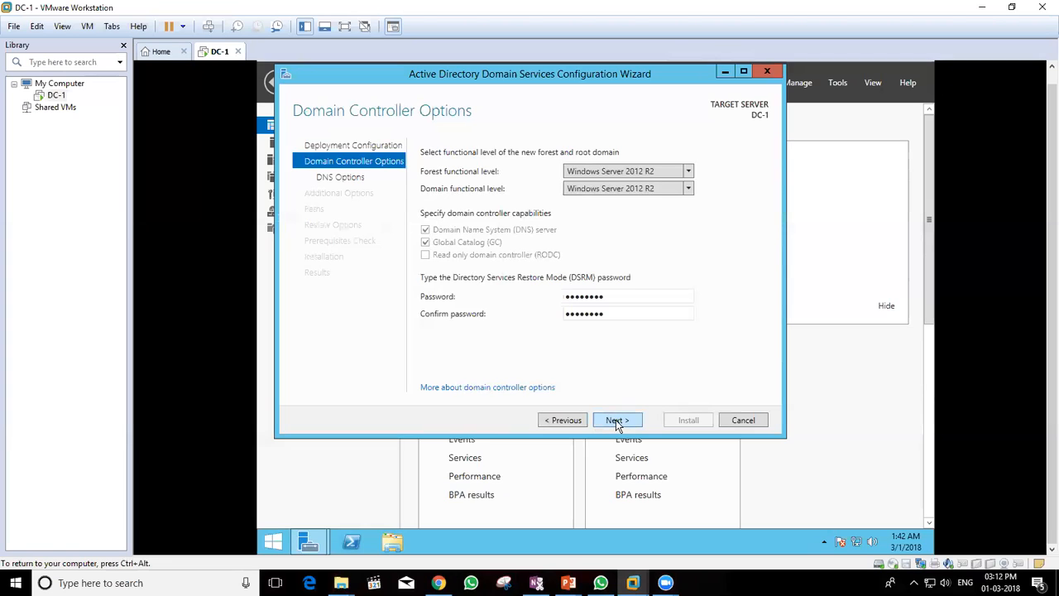
click(616, 420)
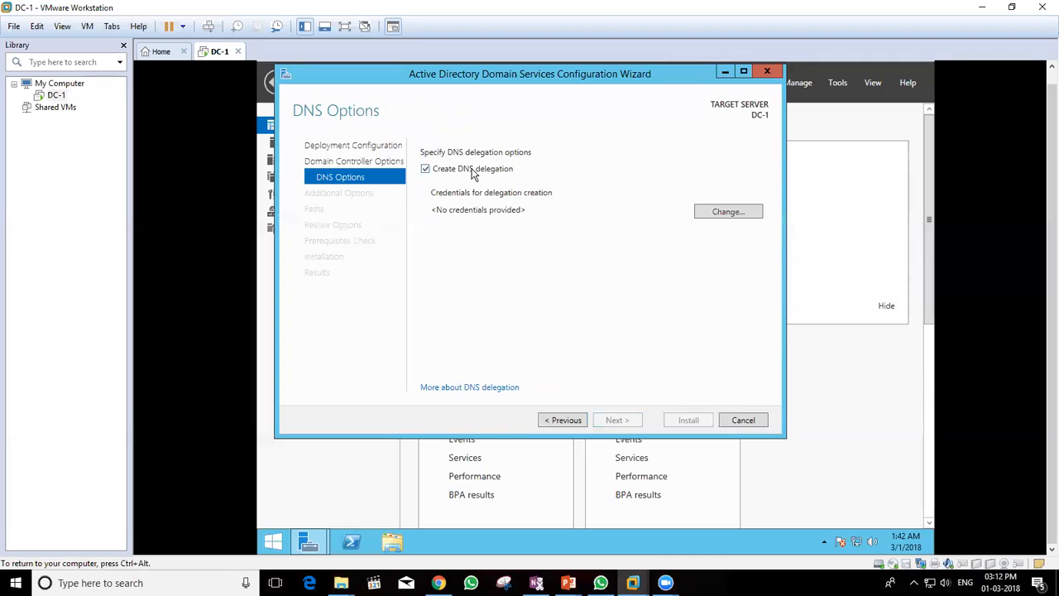
Disable DNS delegation, keep the NetBIOS name CTXLAB and default AD DS folder paths, and install the domain controller configuration
click(473, 170)
click(610, 419)
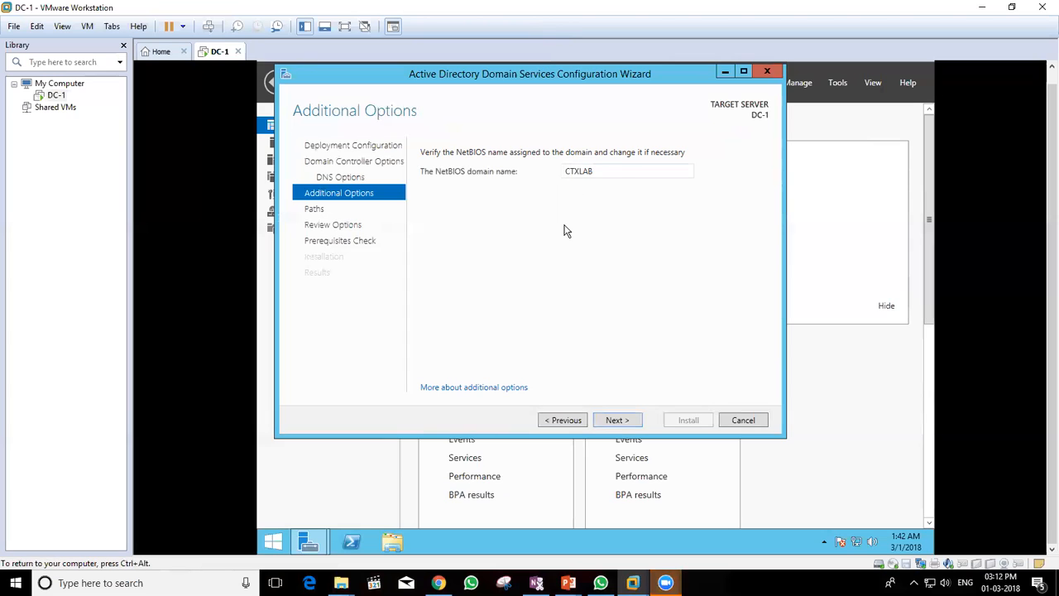
click(613, 420)
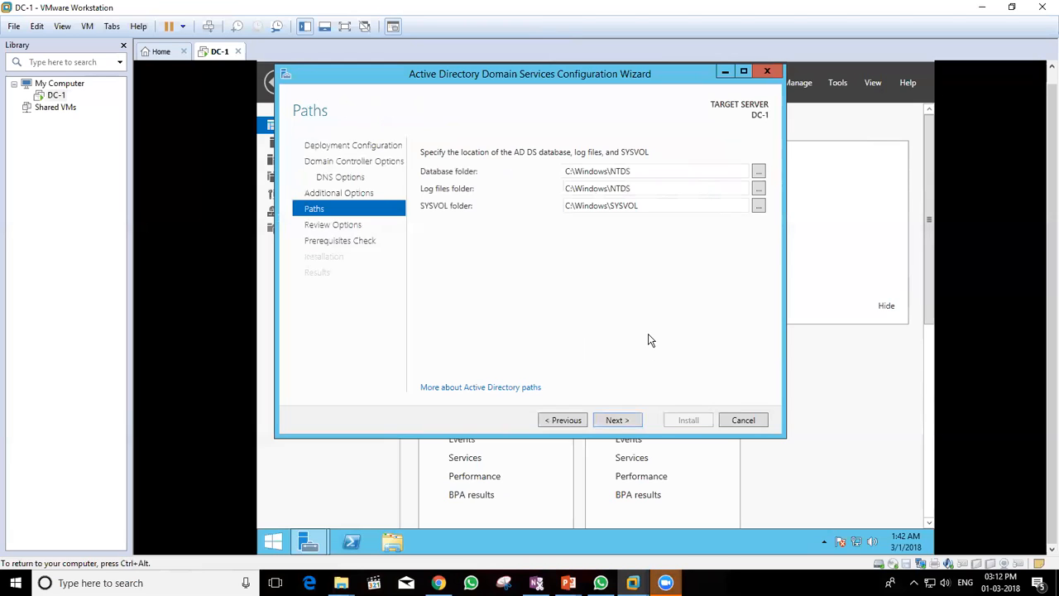
click(617, 422)
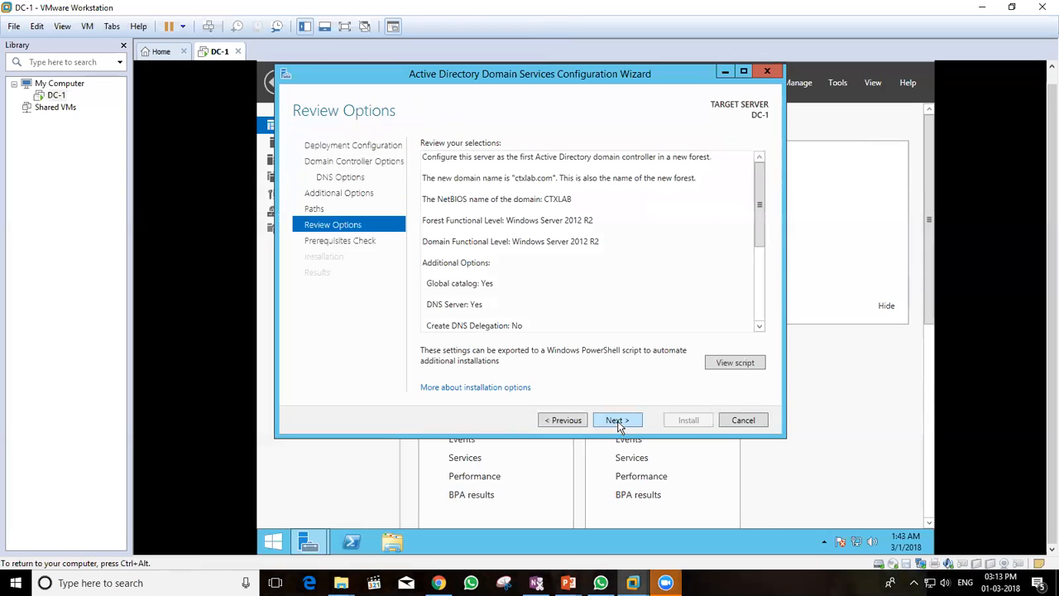
click(619, 424)
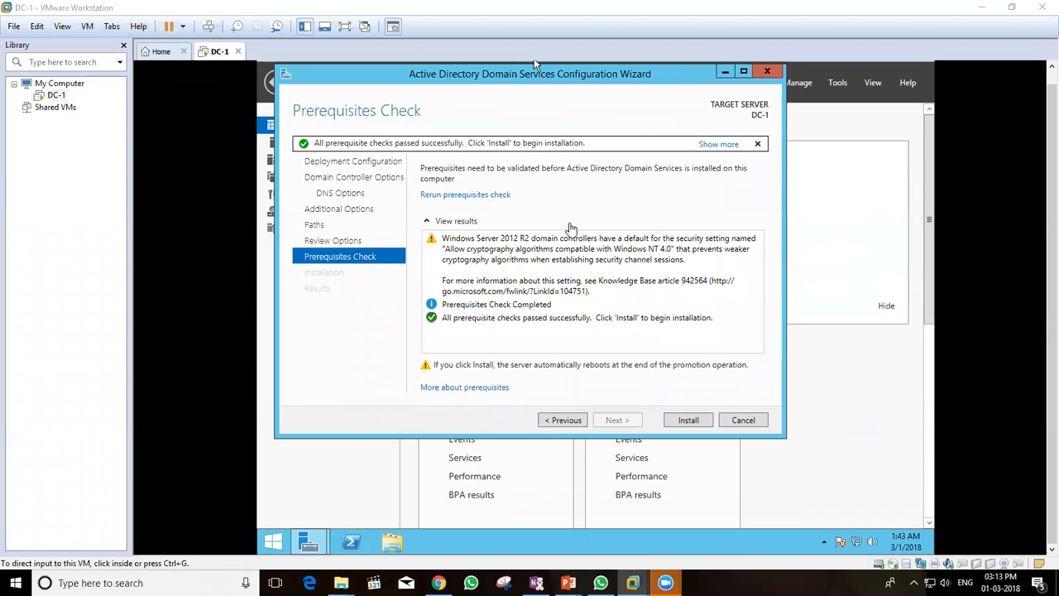
click(685, 422)
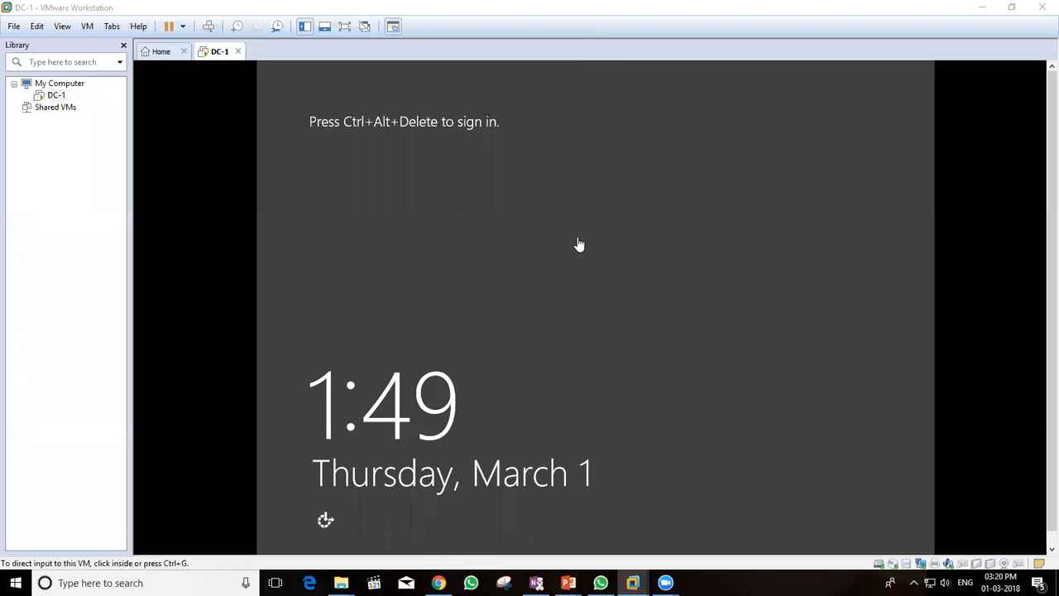
Sign in to the restarted DC-1 as the CTXLAB domain administrator by entering the account password
click(209, 27)
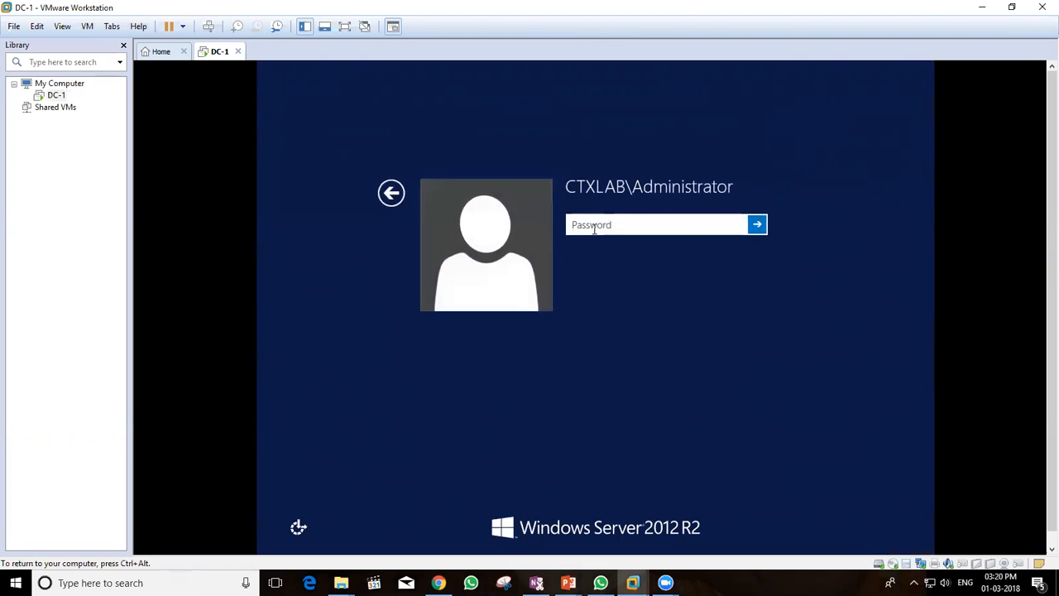
text(•••••••)
key(Return)
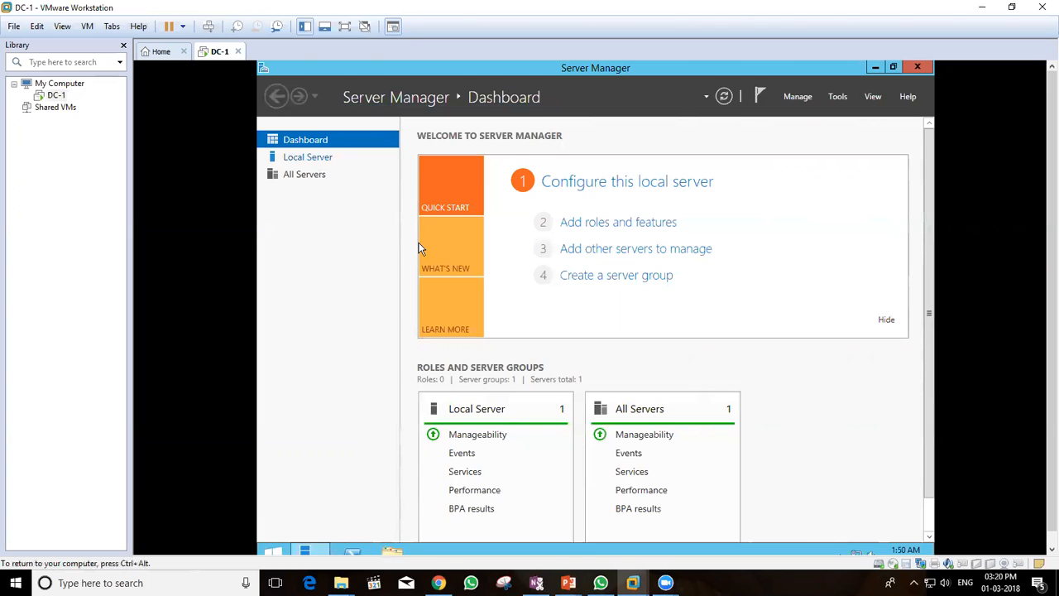
Check DC-1's local server properties and its pending post-deployment notifications
click(294, 157)
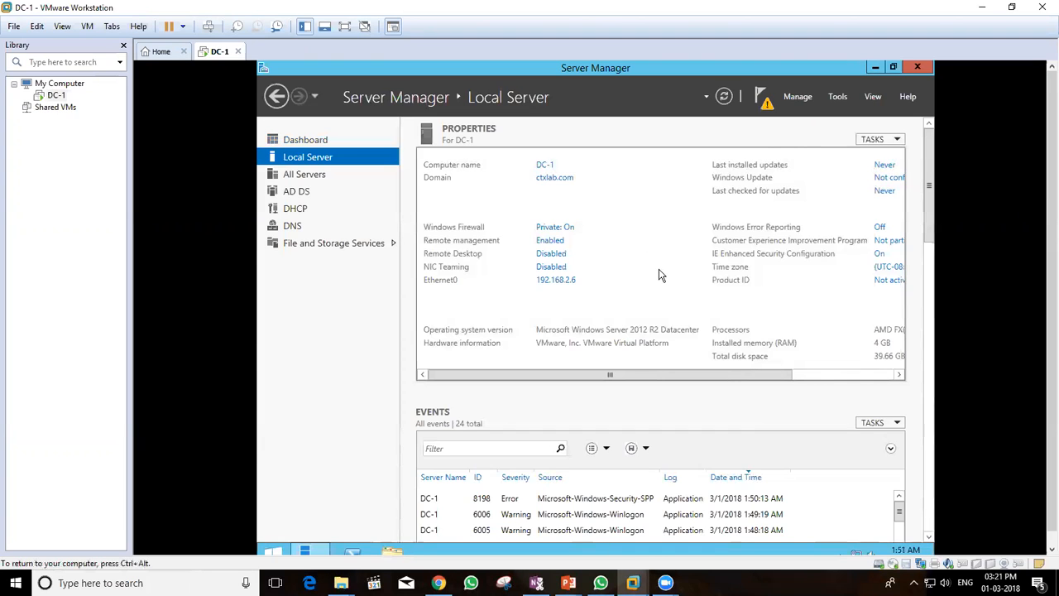
click(766, 103)
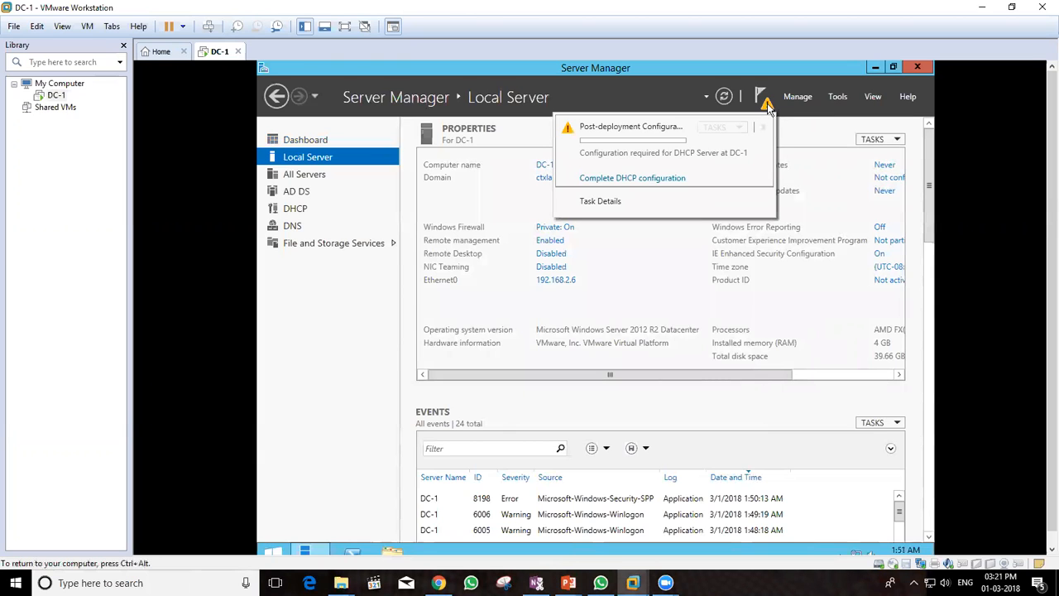
click(813, 172)
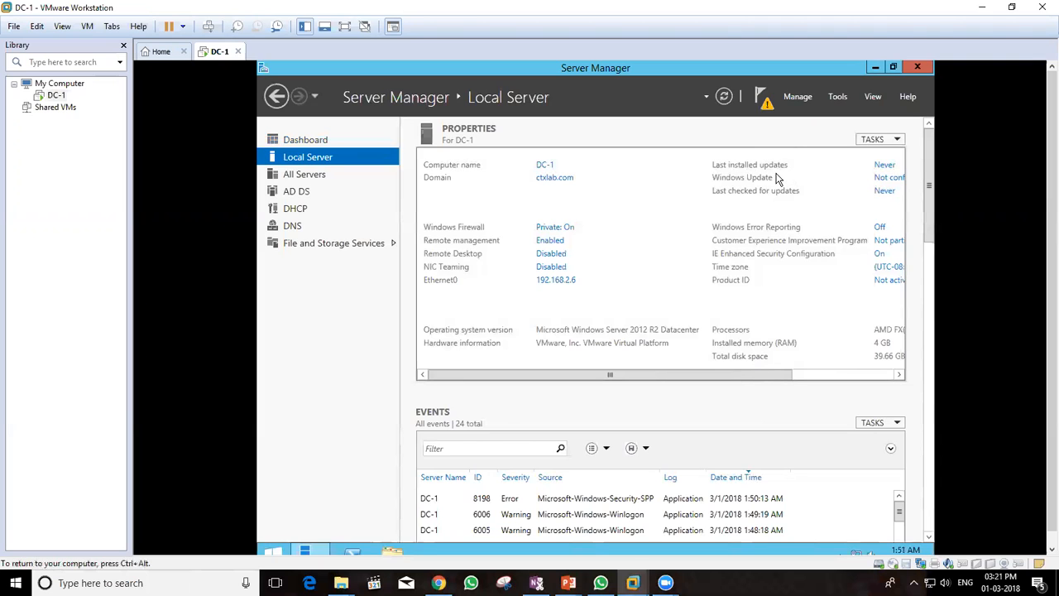
Start creating a new custom virtual machine with Workstation 12.0 hardware compatibility
right_click(65, 85)
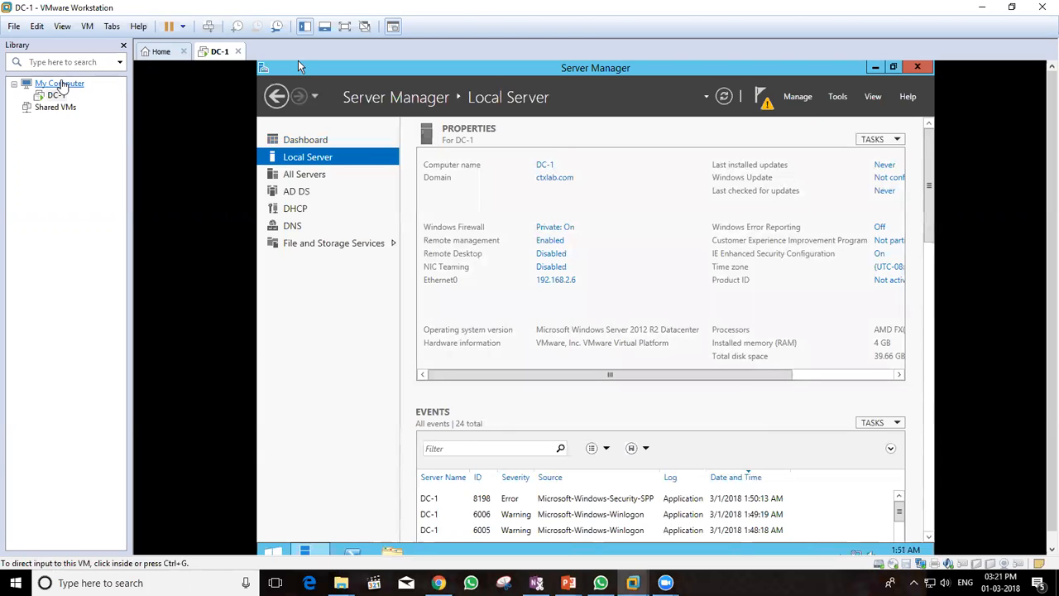
click(88, 169)
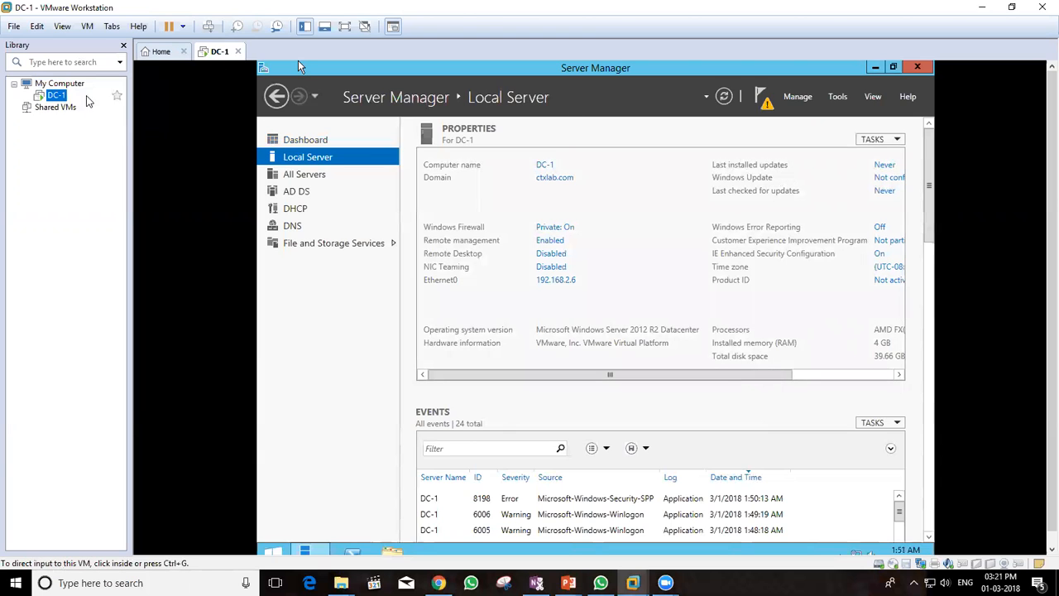
click(157, 51)
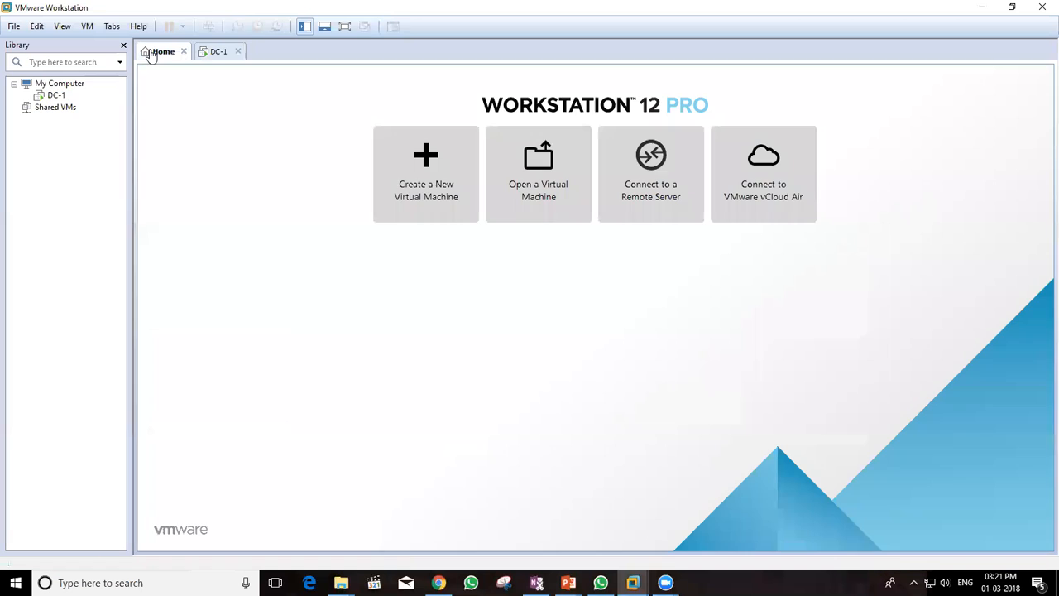
click(430, 189)
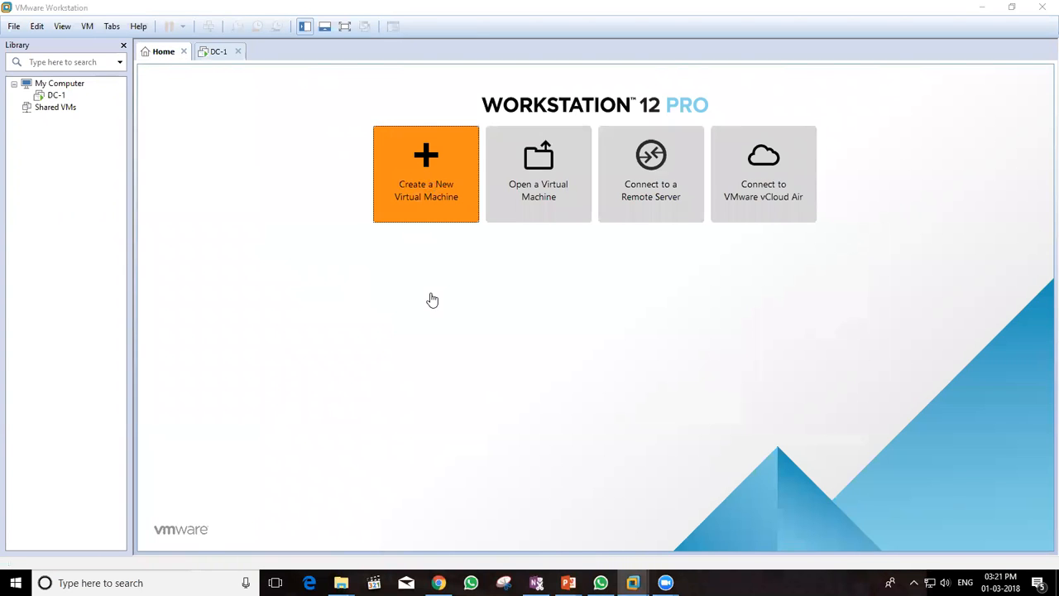
click(584, 404)
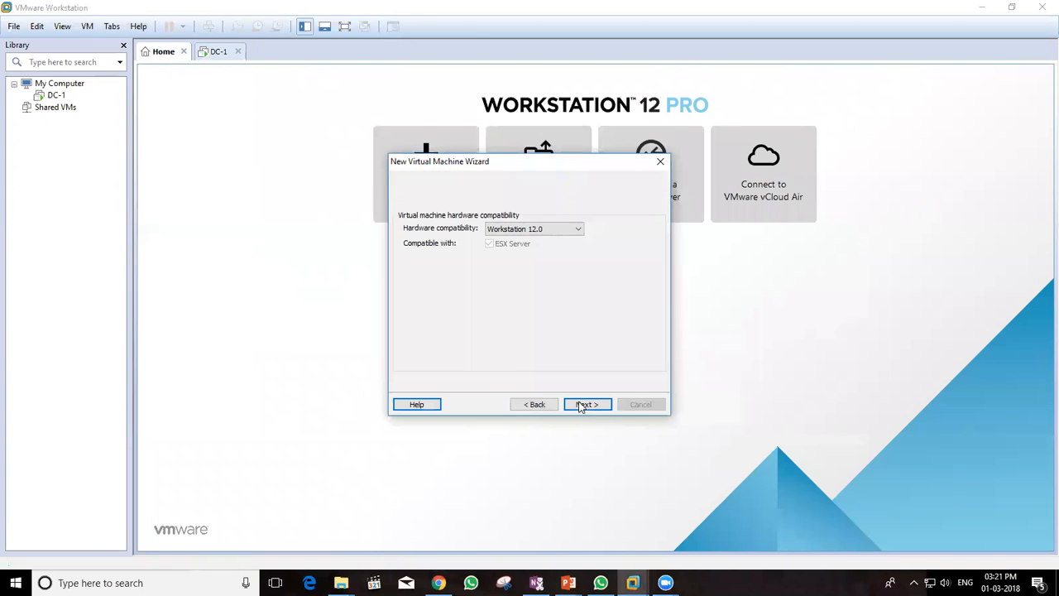
click(582, 405)
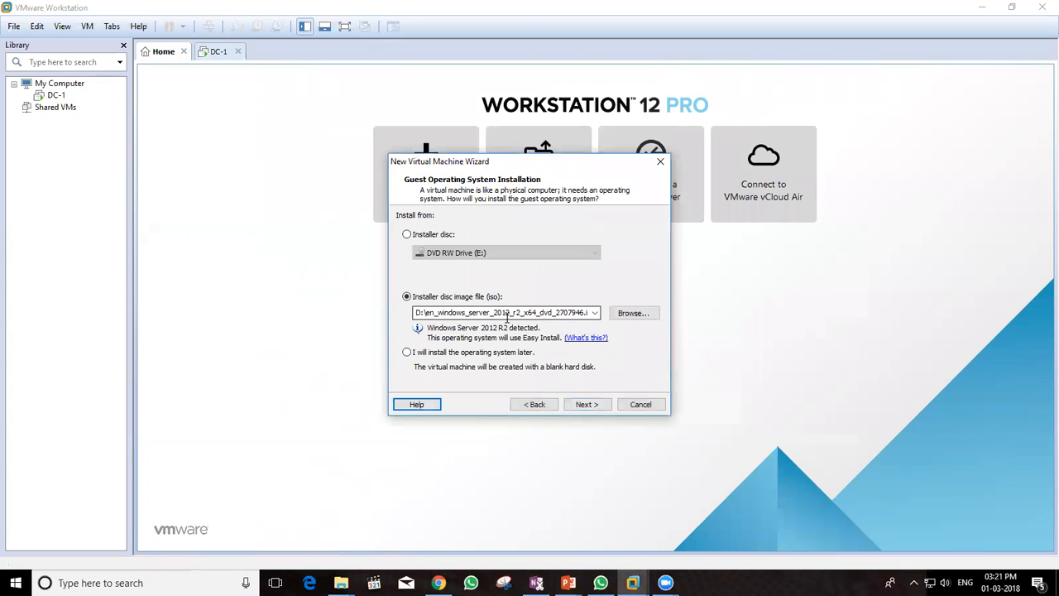
Use the Windows Server 2012 R2 ISO on drive D as installer and choose the Datacenter edition without a product key
click(574, 403)
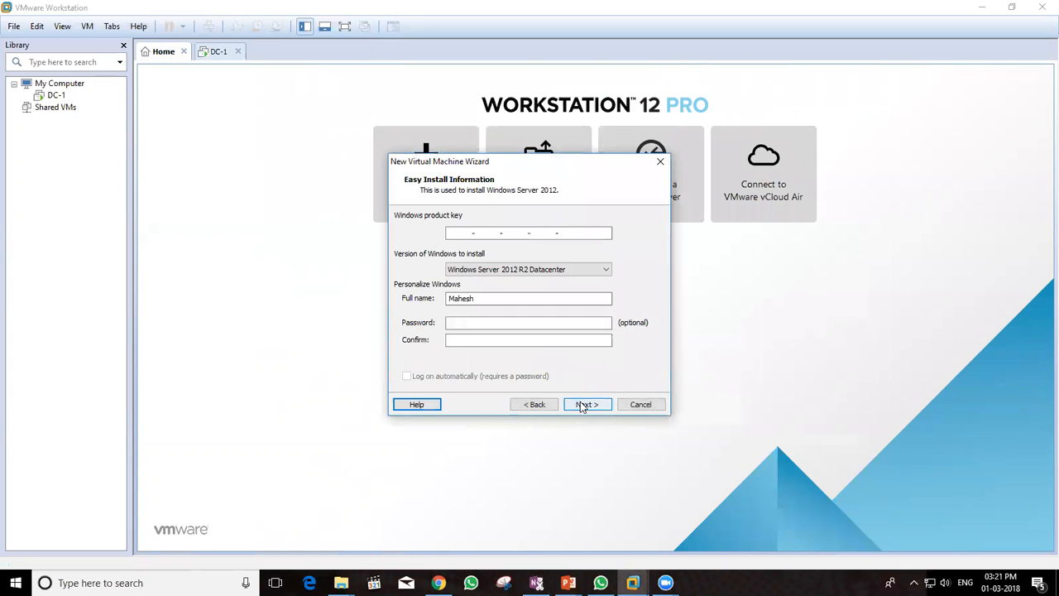
click(583, 406)
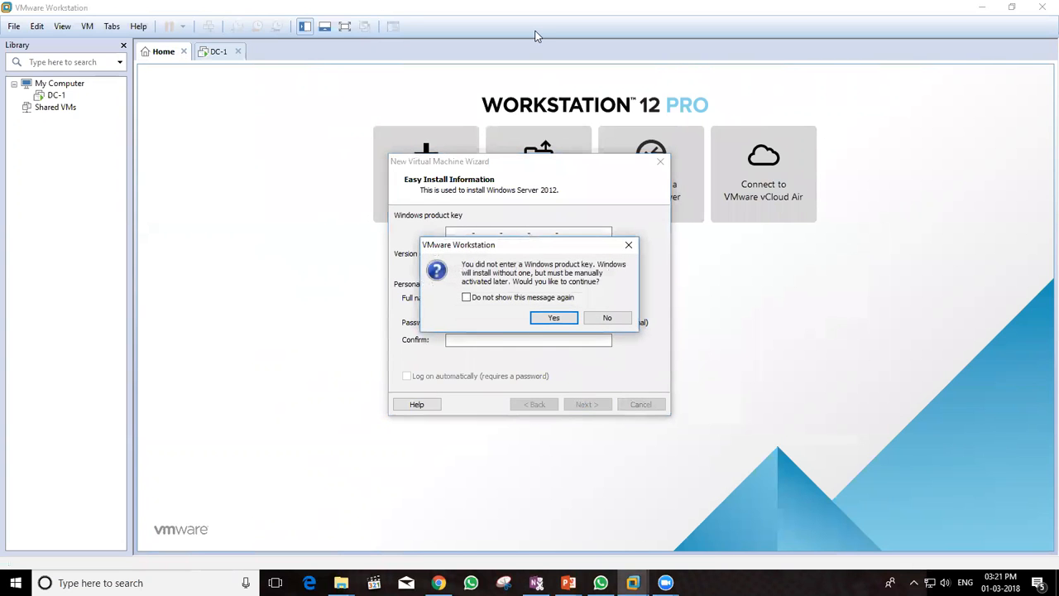
key(Return)
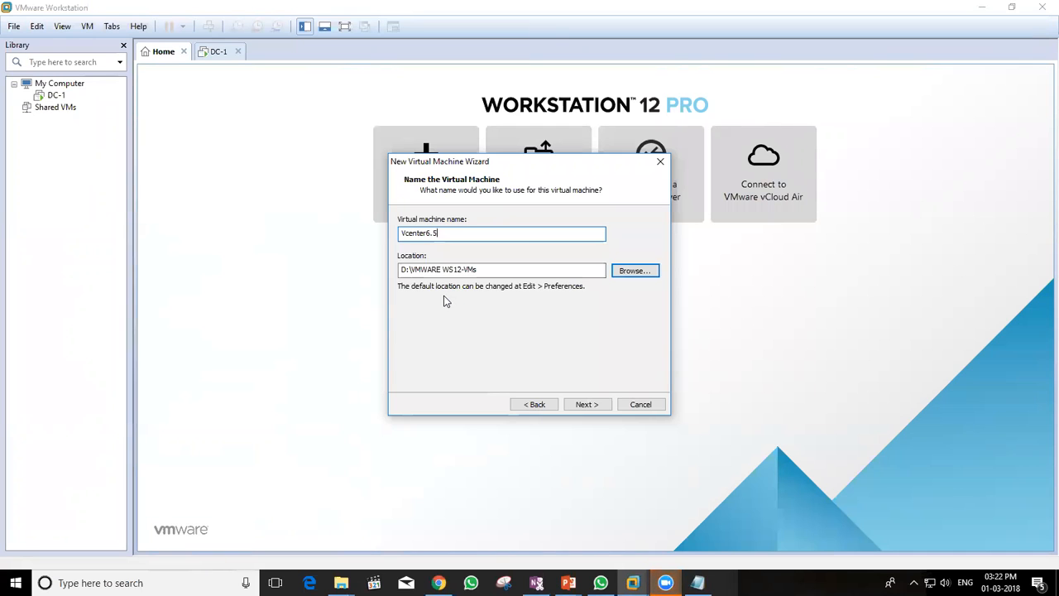
Name the virtual machine Vcenter6.5, store it in D:\VMWARE WS12-VMs\VCENTER6.5, and keep BIOS as the firmware type
click(585, 403)
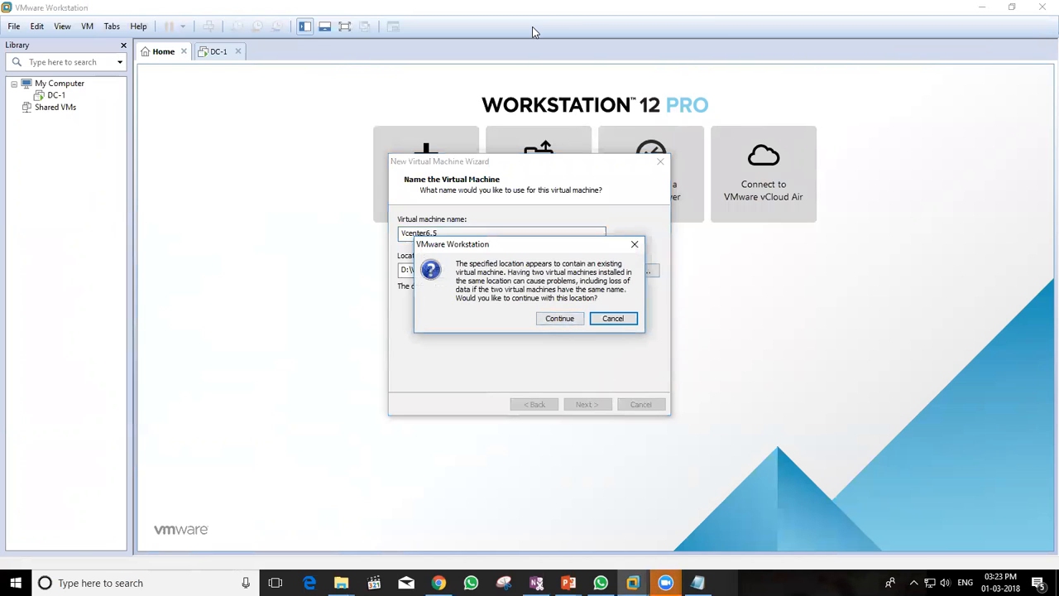
key(Left)
key(Return)
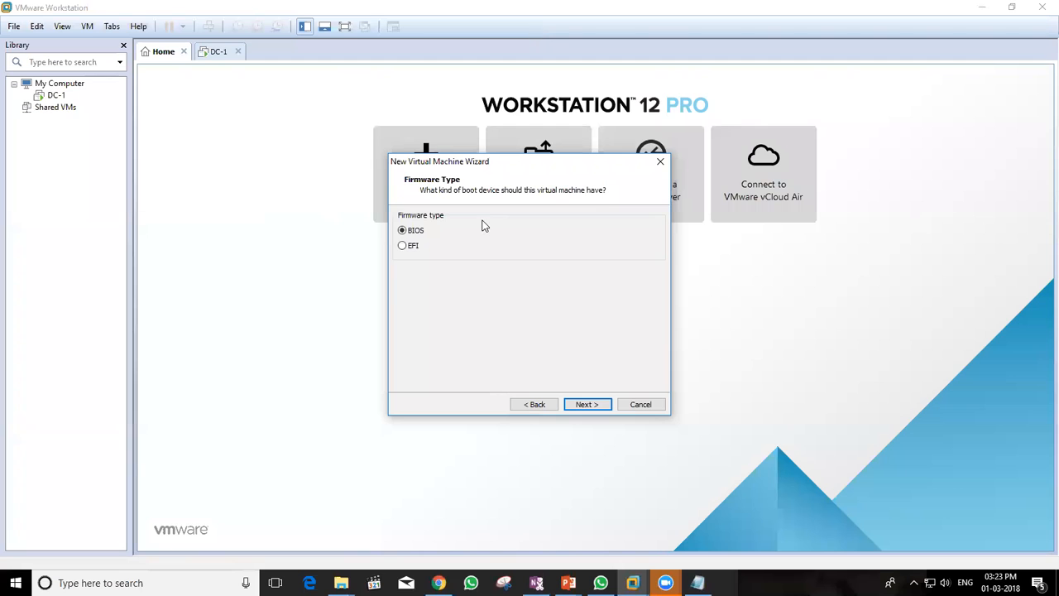
click(536, 405)
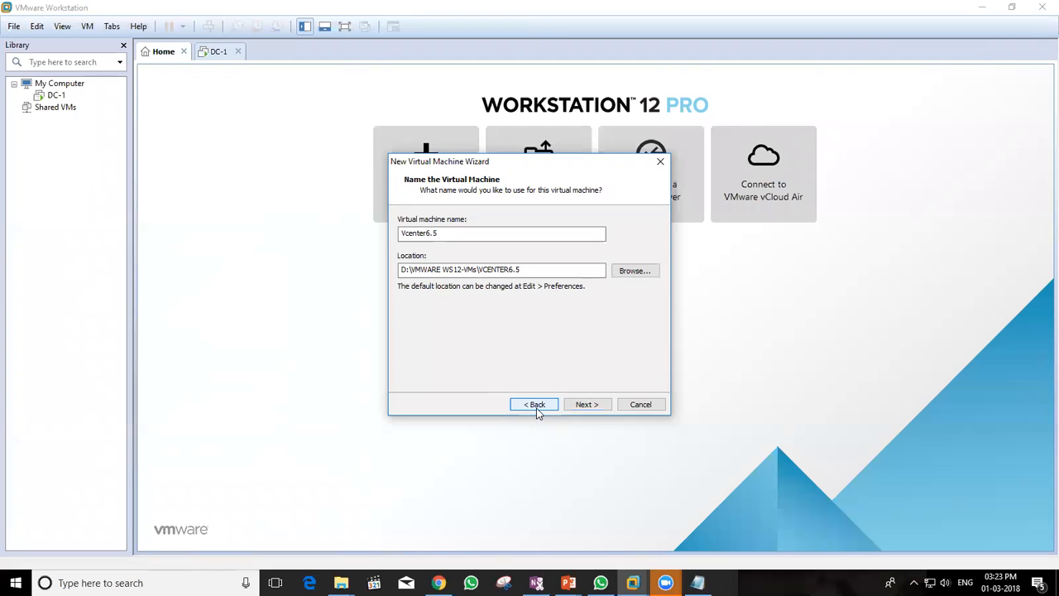
click(586, 404)
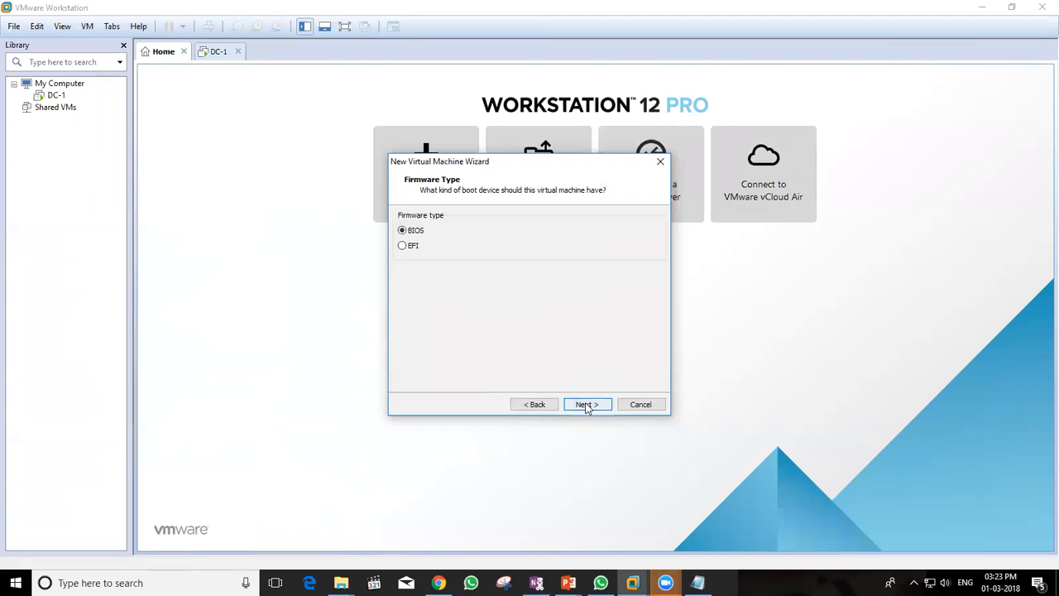
click(586, 405)
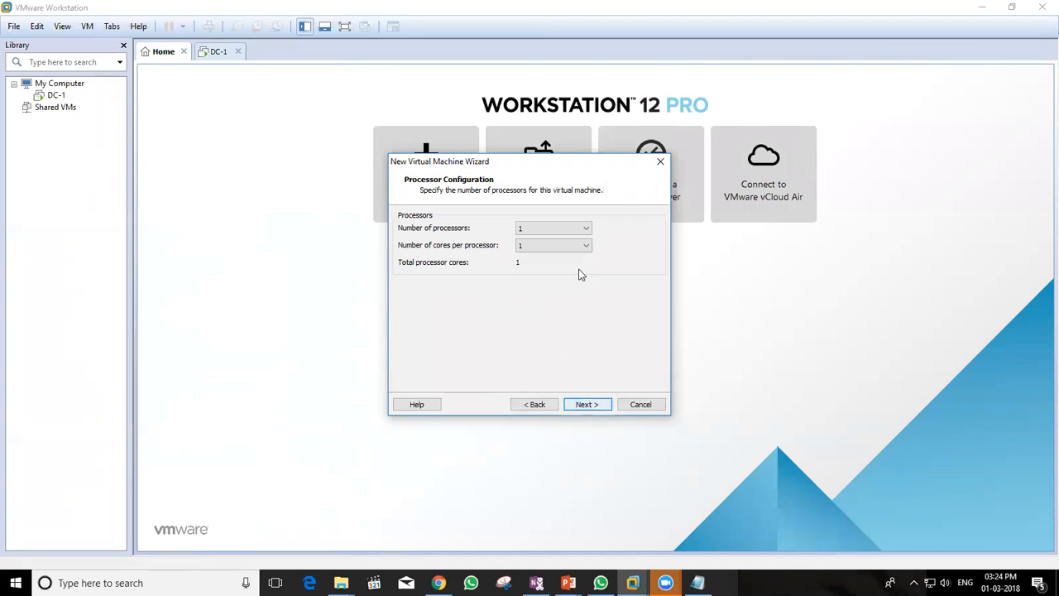
Configure the virtual machine with one processor and two cores per processor
click(584, 230)
click(584, 237)
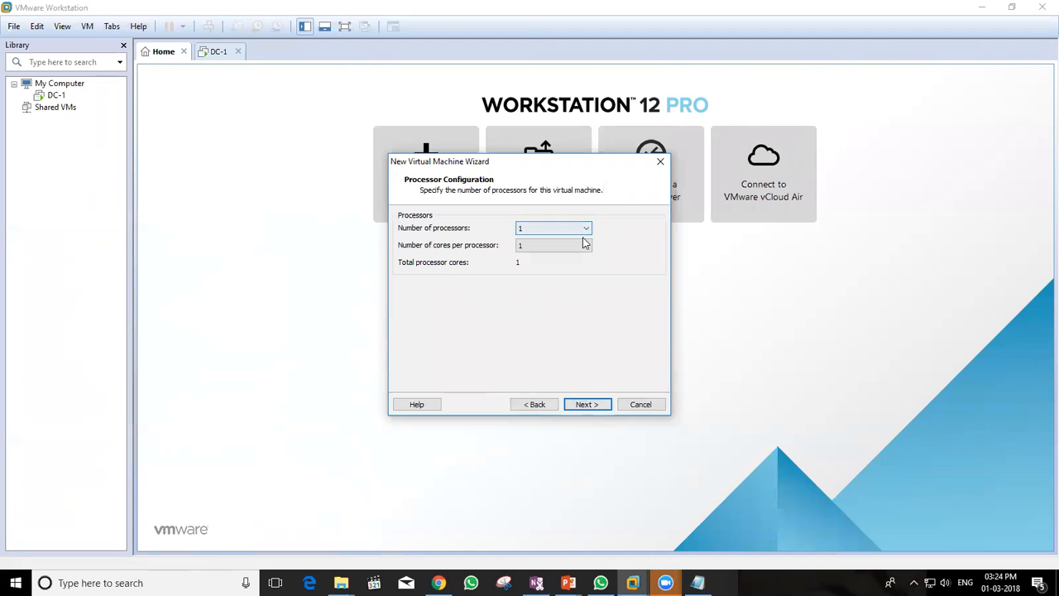
click(582, 247)
click(583, 265)
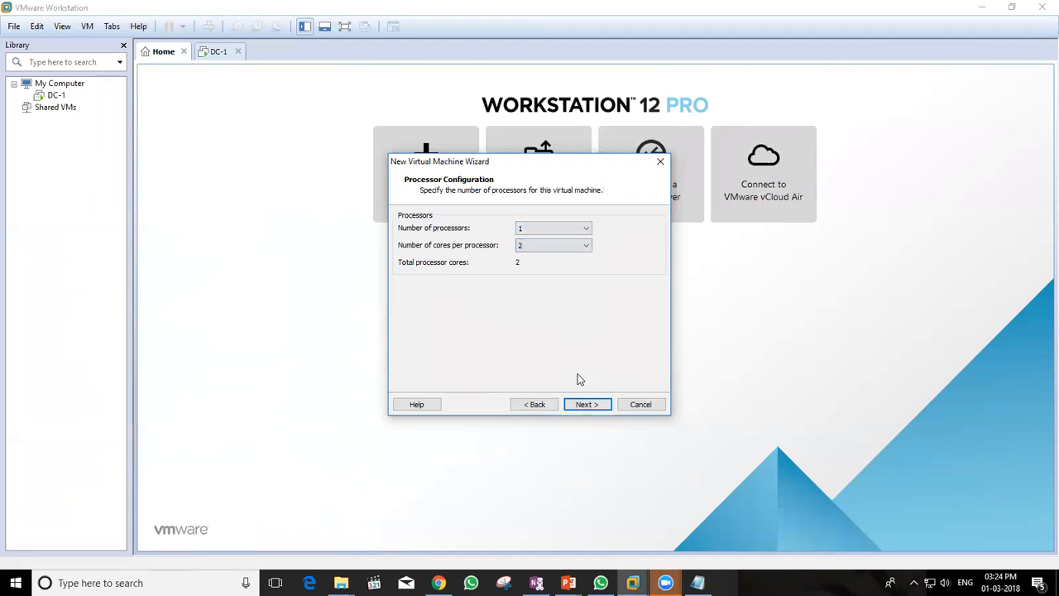
click(586, 404)
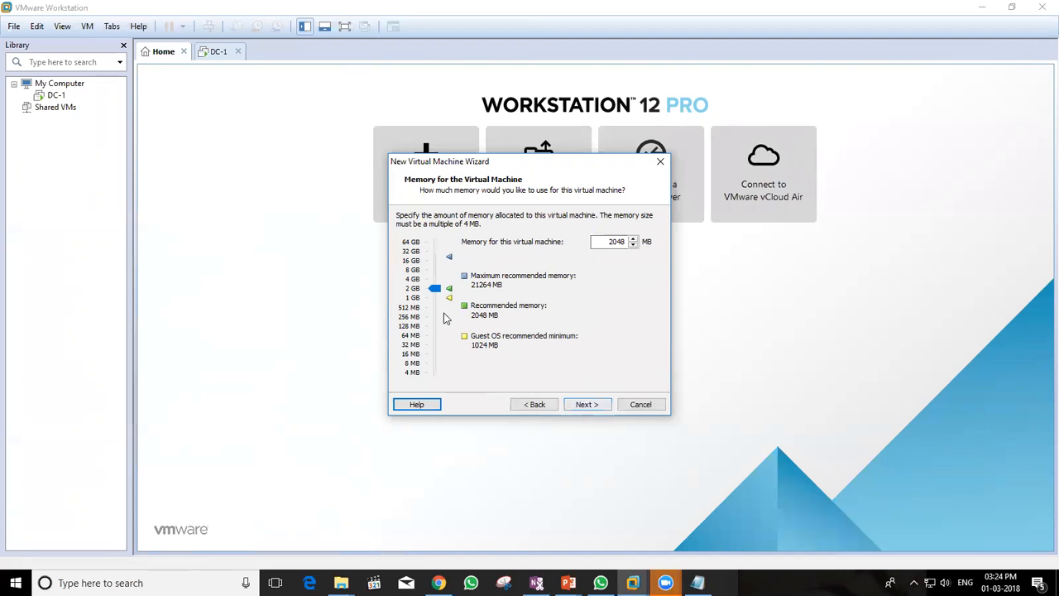
Set the new virtual machine's memory to 8192 MB and return to the memory settings to check it
drag(430, 291, 414, 284)
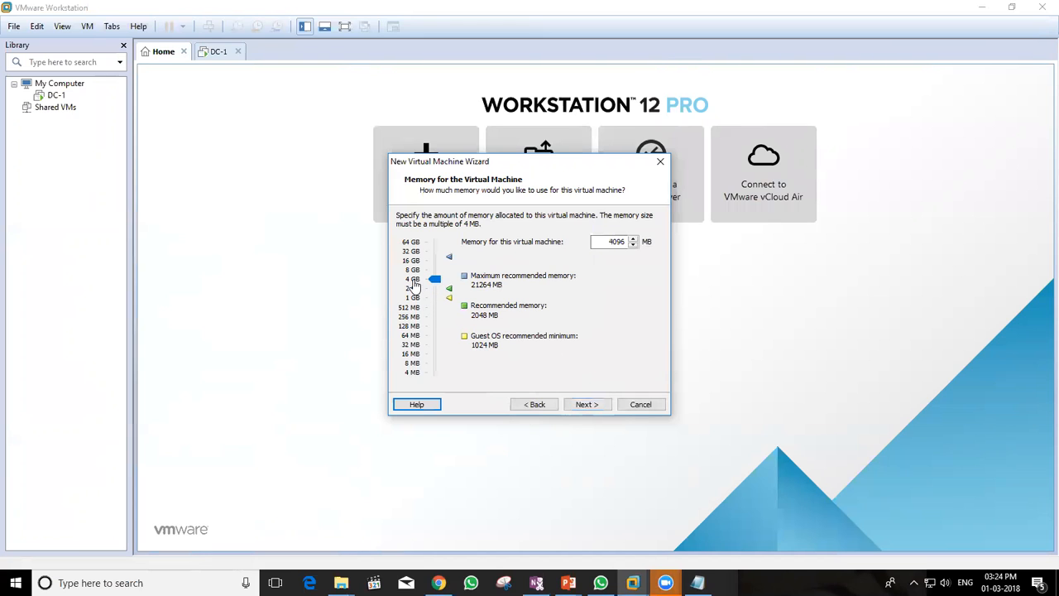
click(412, 271)
click(587, 404)
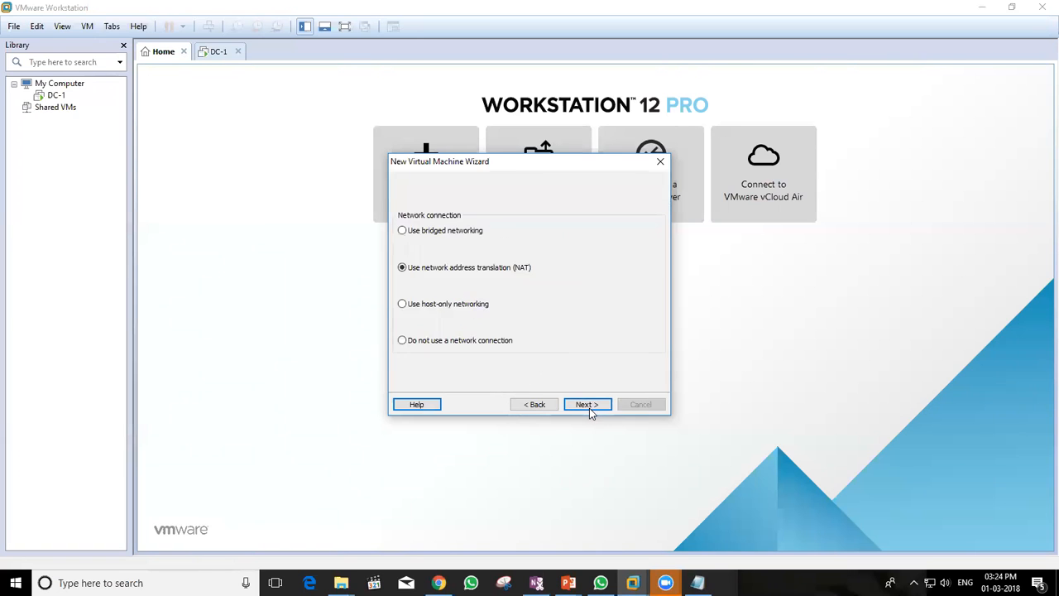
click(546, 404)
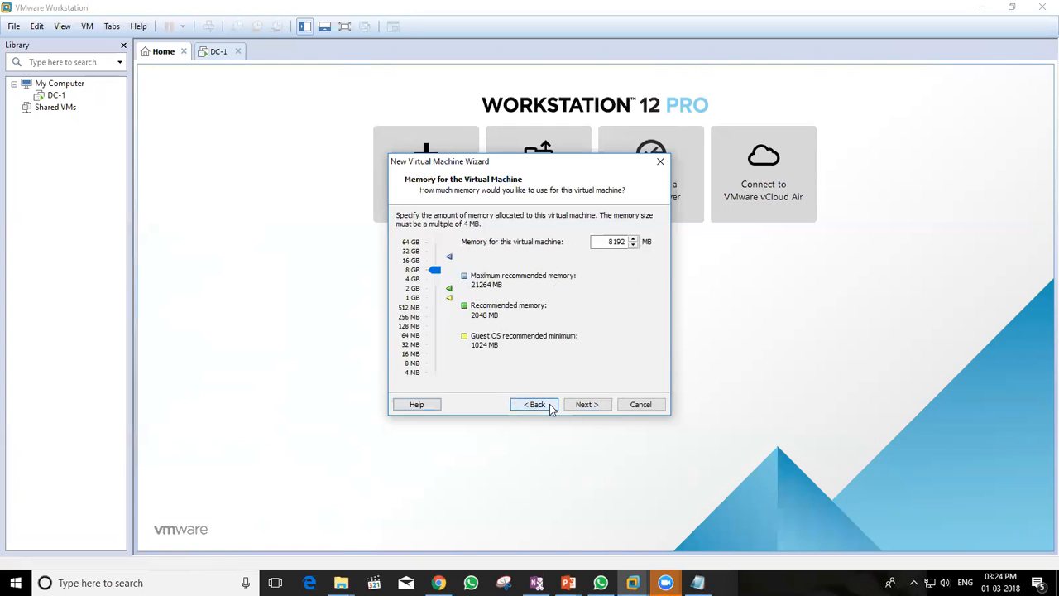
Choose bridged networking for the virtual machine and keep LSI Logic SAS as its SCSI controller
click(587, 404)
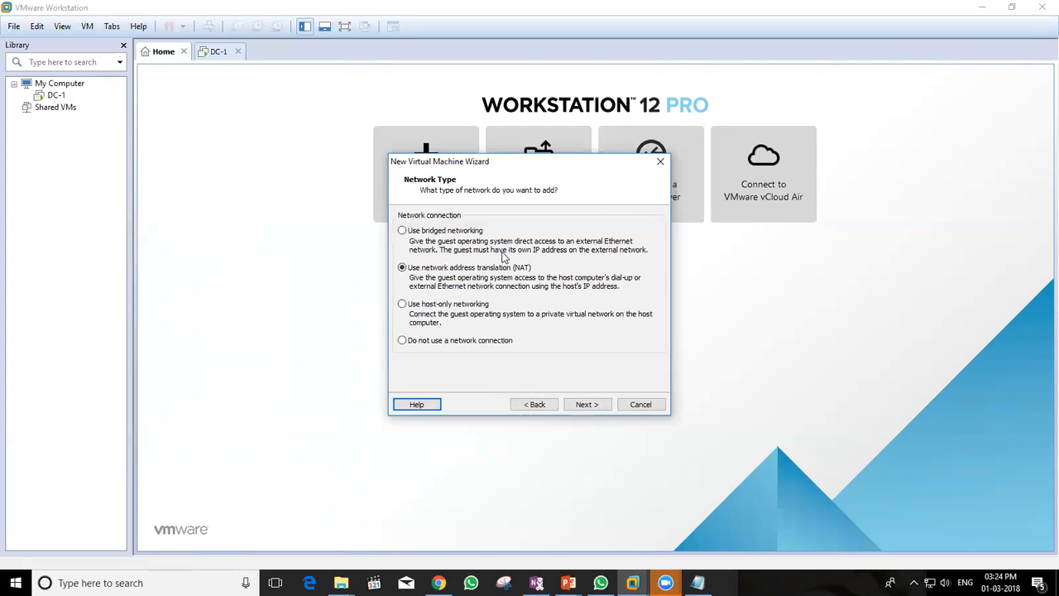
click(461, 236)
click(587, 404)
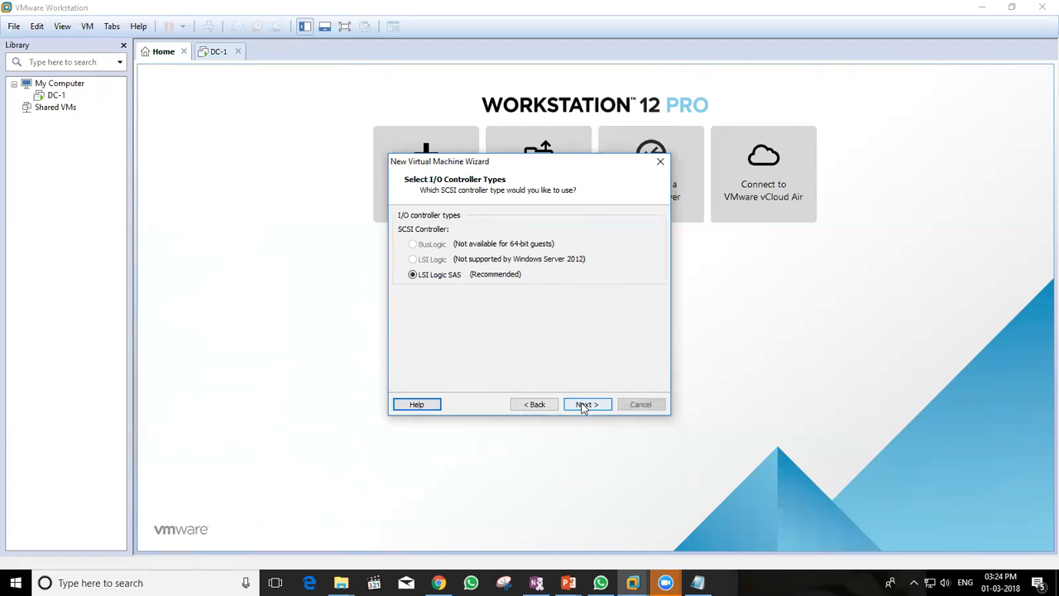
click(587, 404)
Create a new 60 GB virtual disk stored as the single file Vcenter6.5.vmdk and finish creating the virtual machine
click(584, 404)
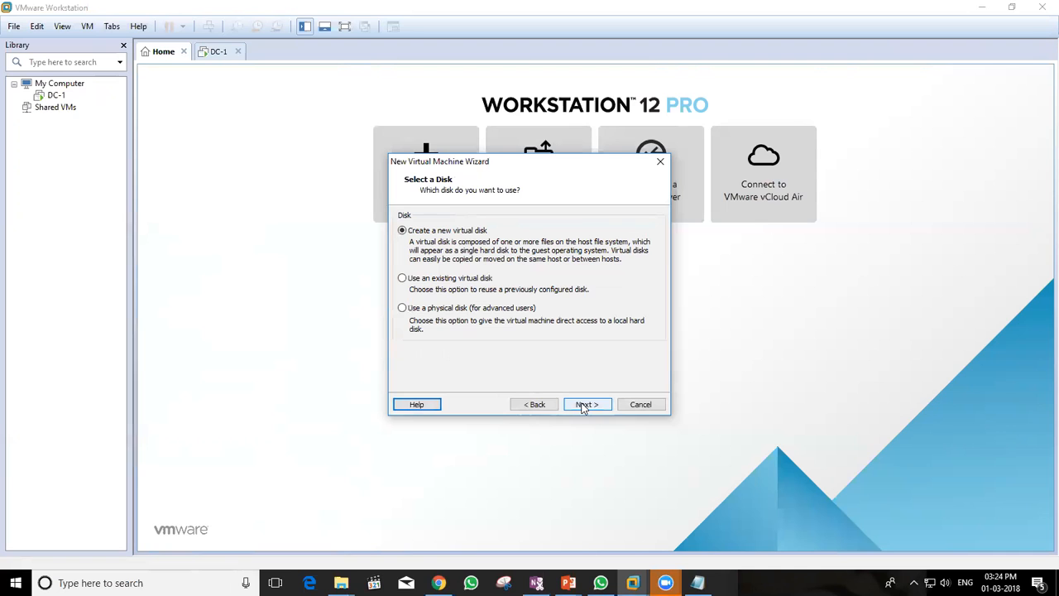
click(584, 404)
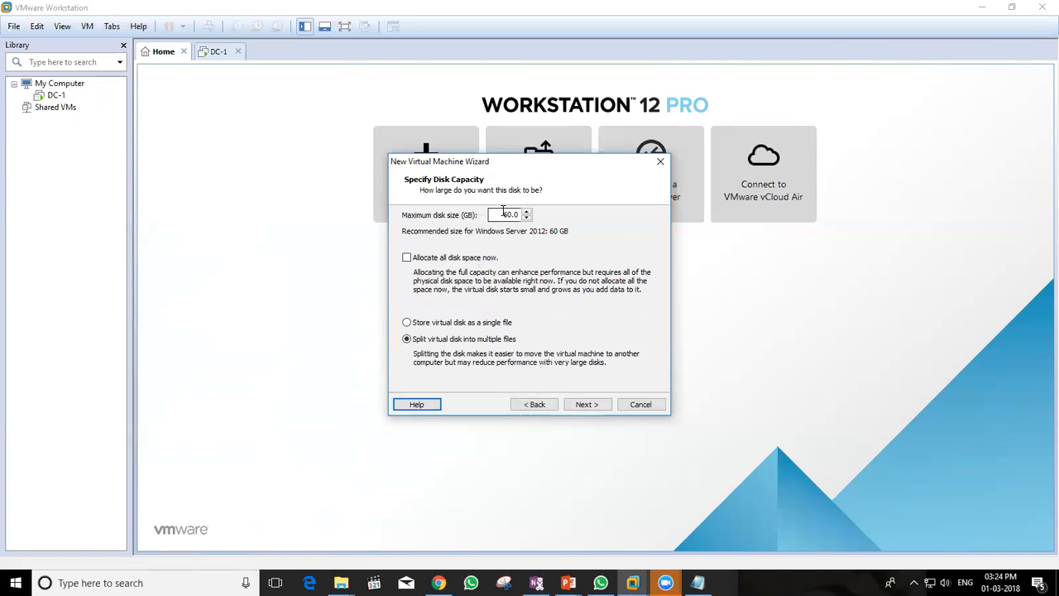
click(468, 323)
click(584, 404)
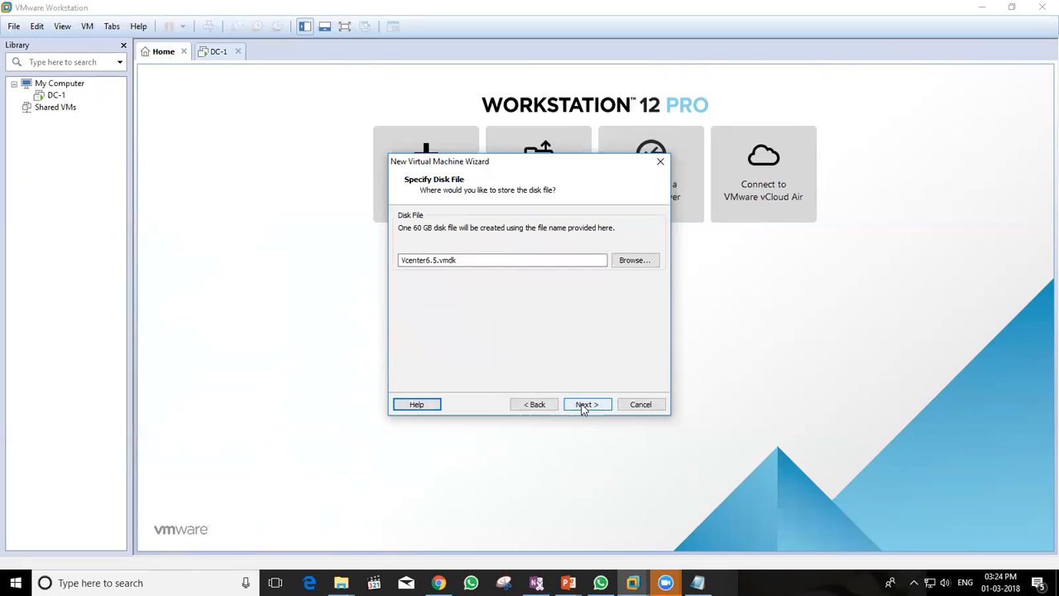
click(584, 404)
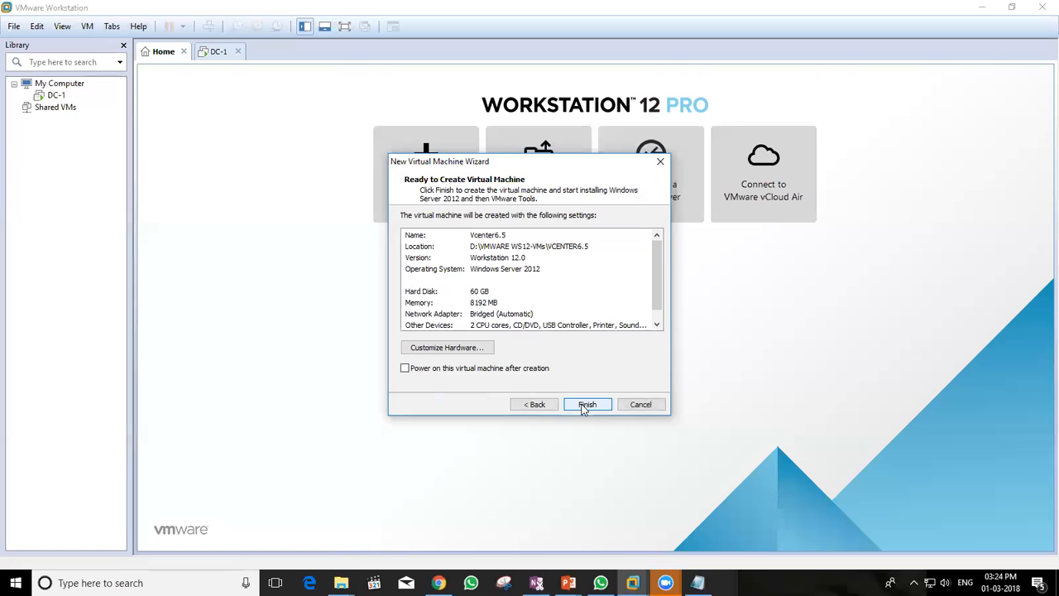
click(586, 404)
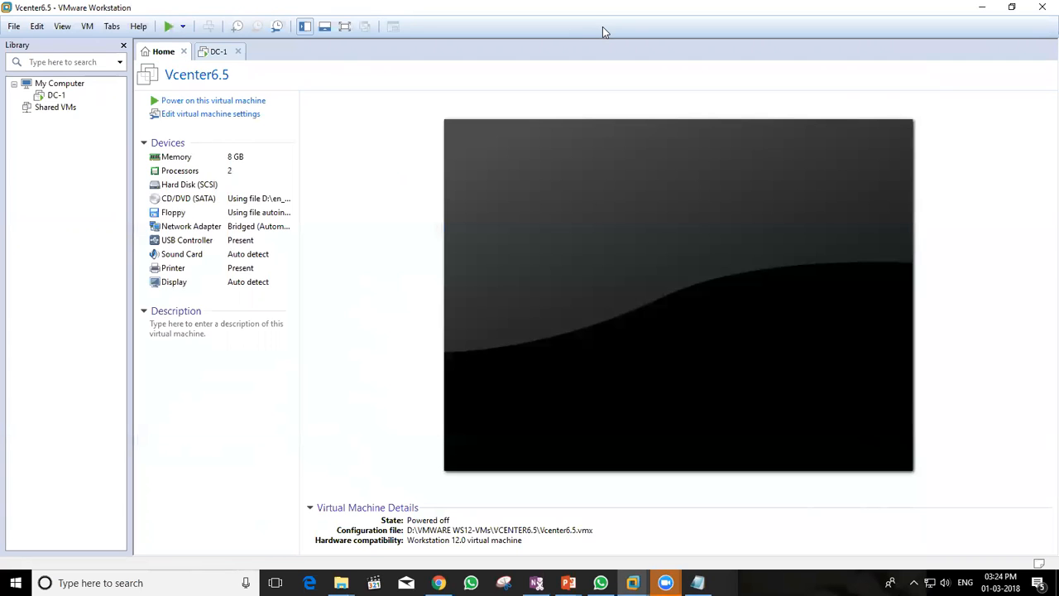
Enable Virtualize Intel VT-x/EPT or AMD-V/RVI in the Vcenter6.5 processor settings
click(214, 113)
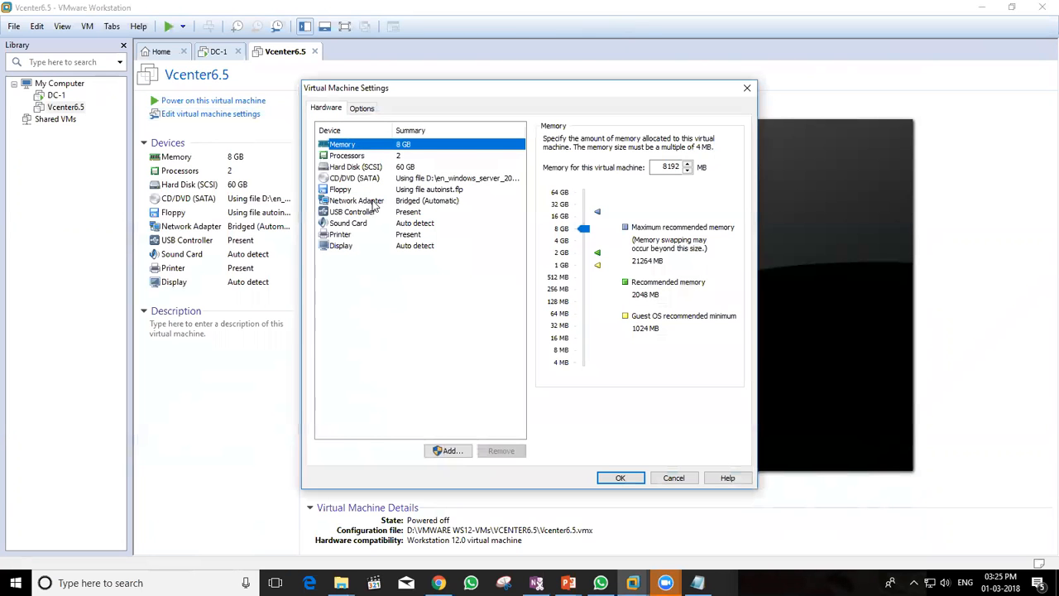
click(363, 157)
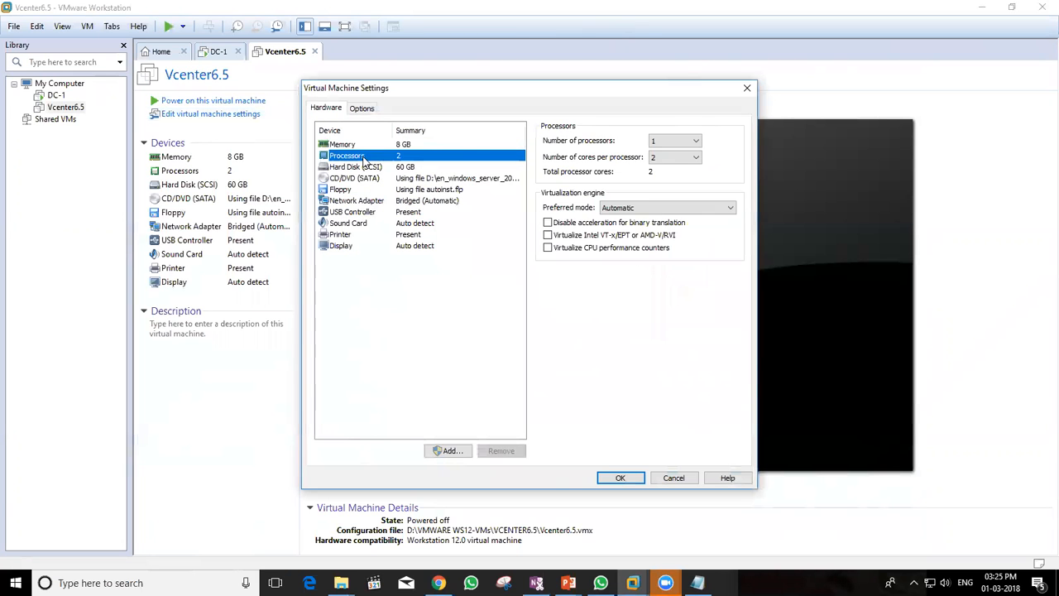
click(548, 236)
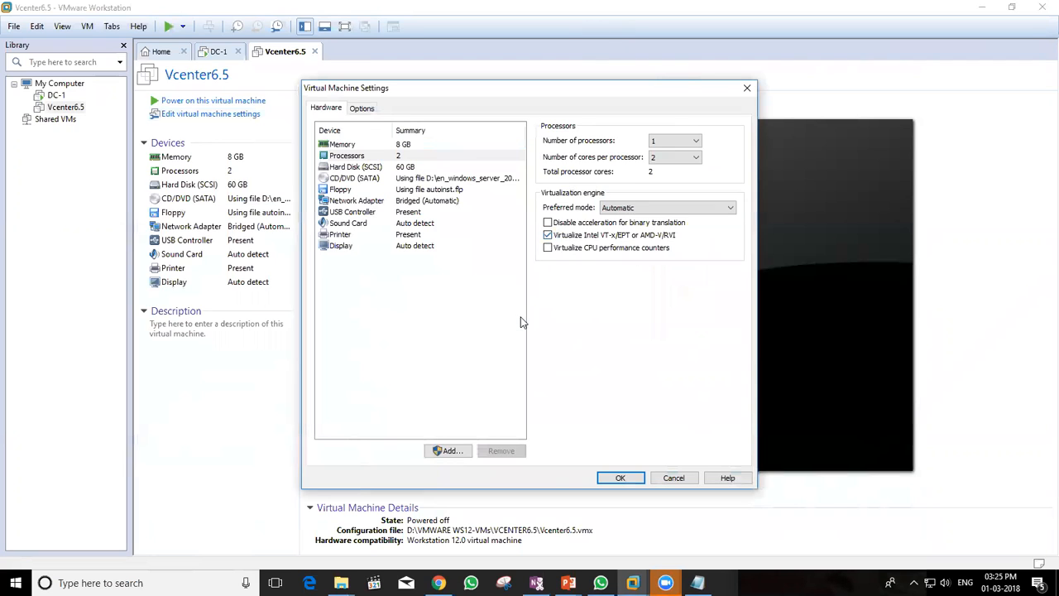
Review the hard disk, CD/DVD, floppy, network, USB and sound card settings, then save and power on Vcenter6.5
click(401, 169)
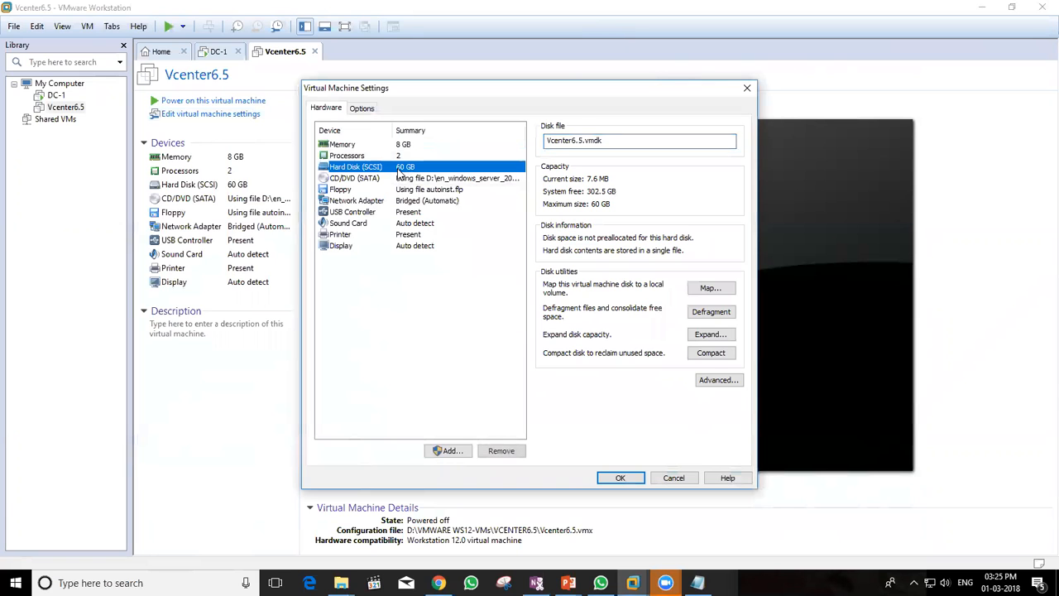
click(405, 180)
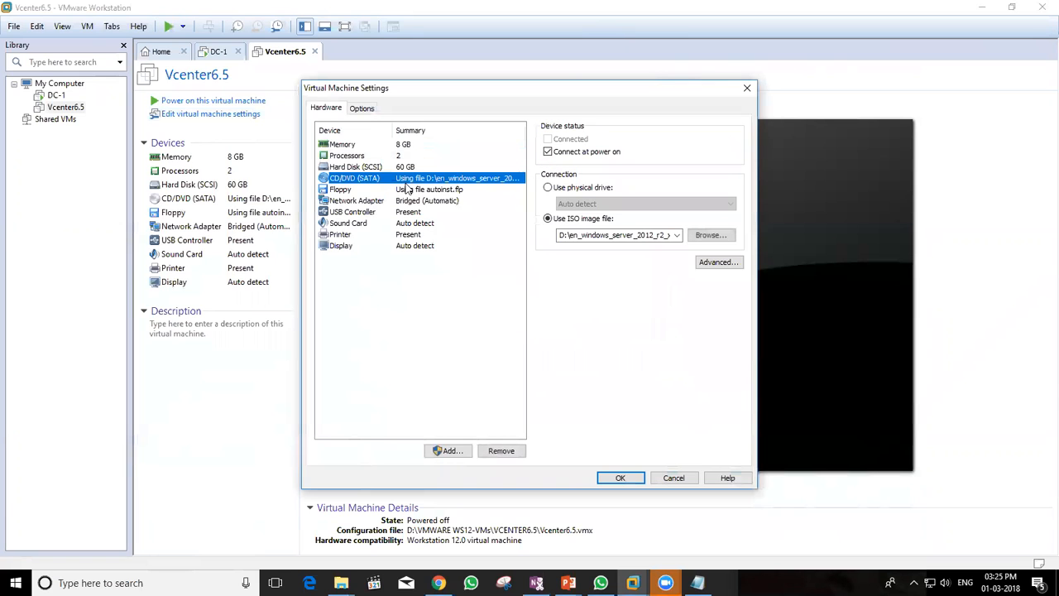
click(407, 191)
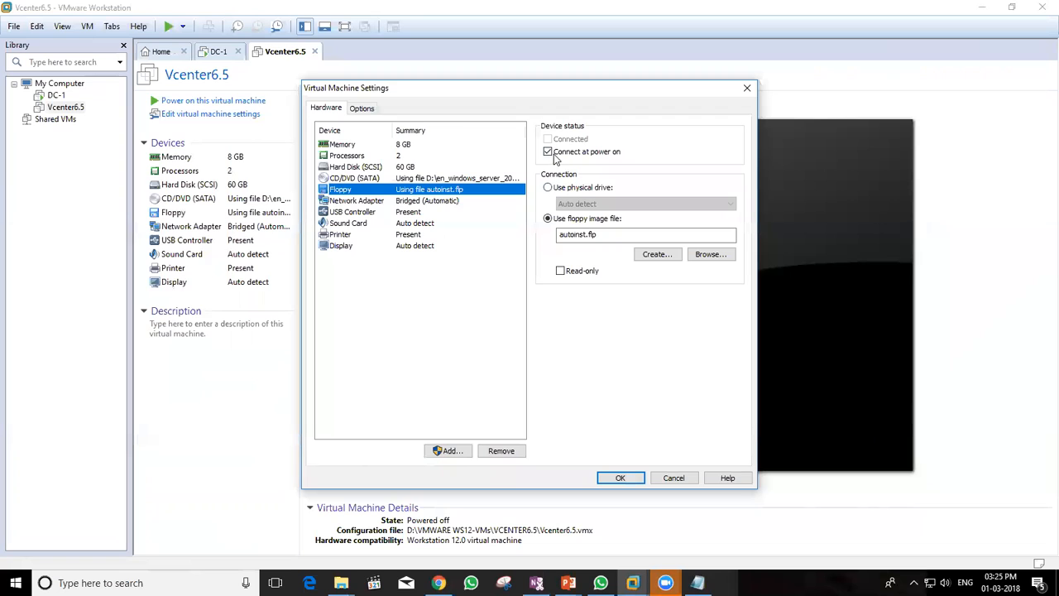
click(409, 203)
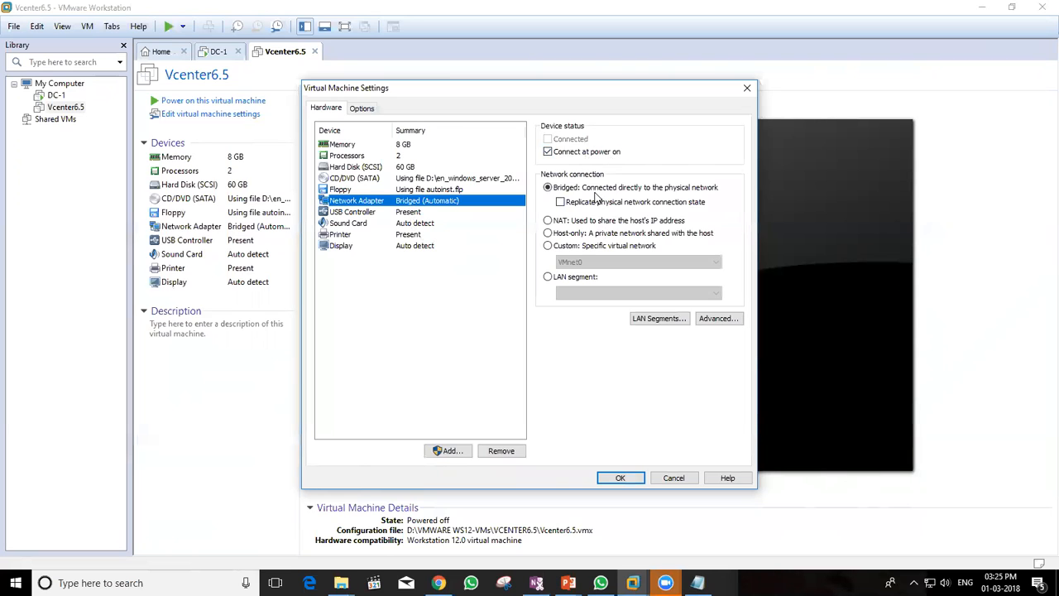
click(426, 217)
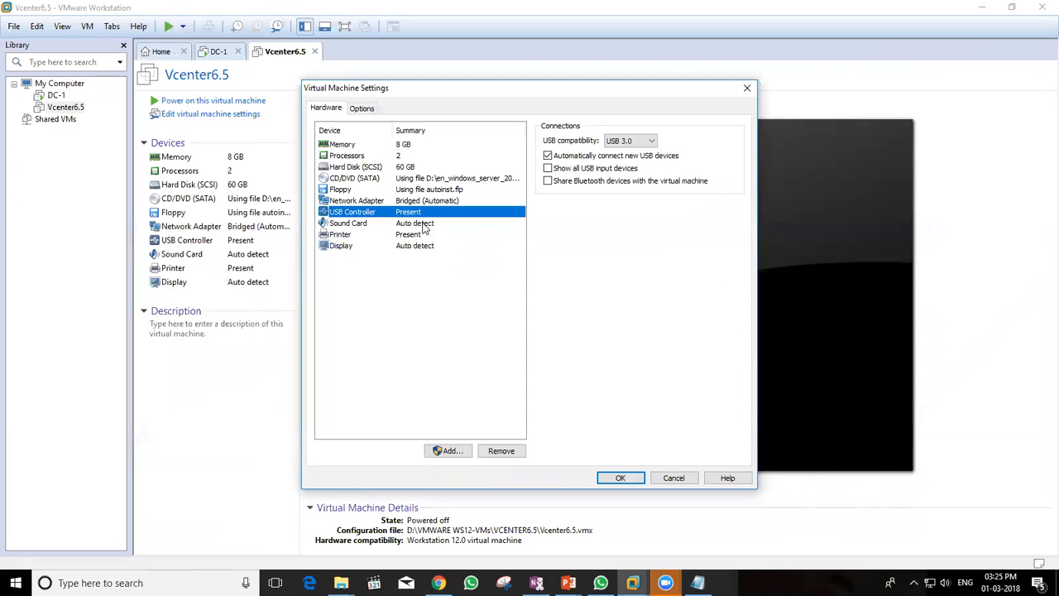
click(424, 224)
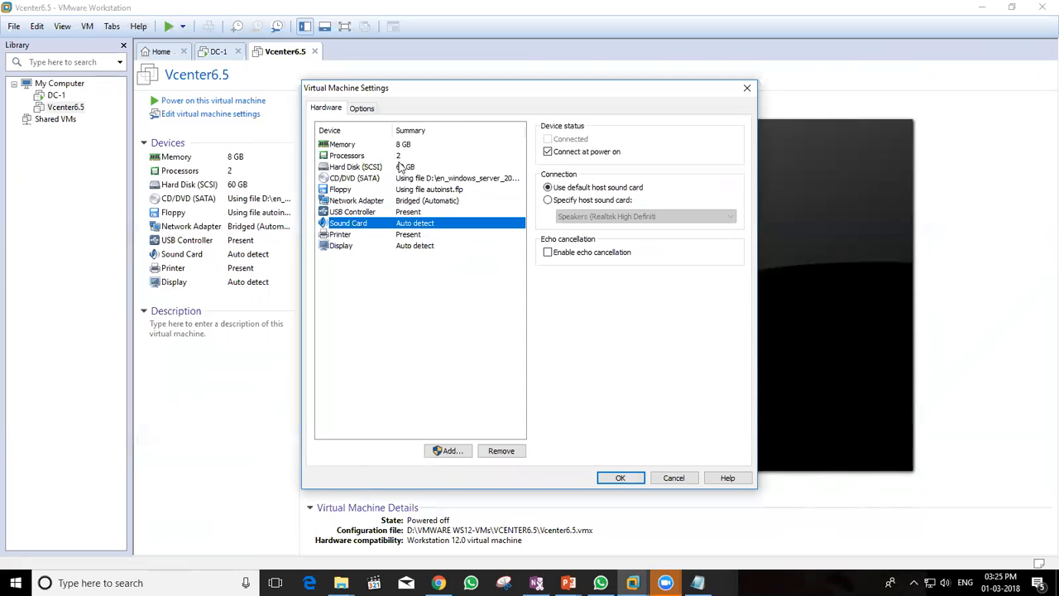
click(620, 479)
click(237, 103)
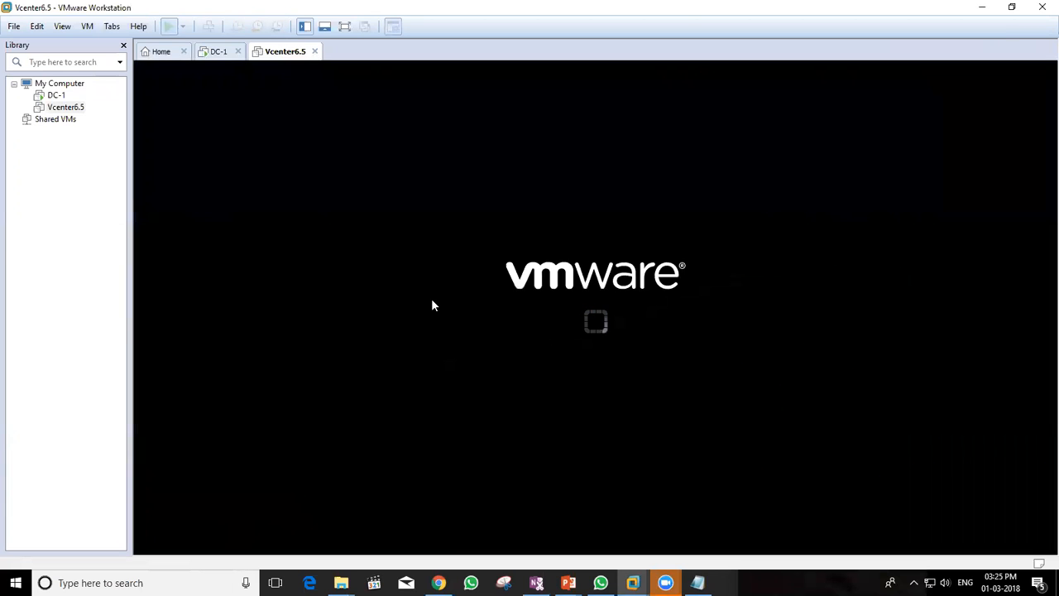